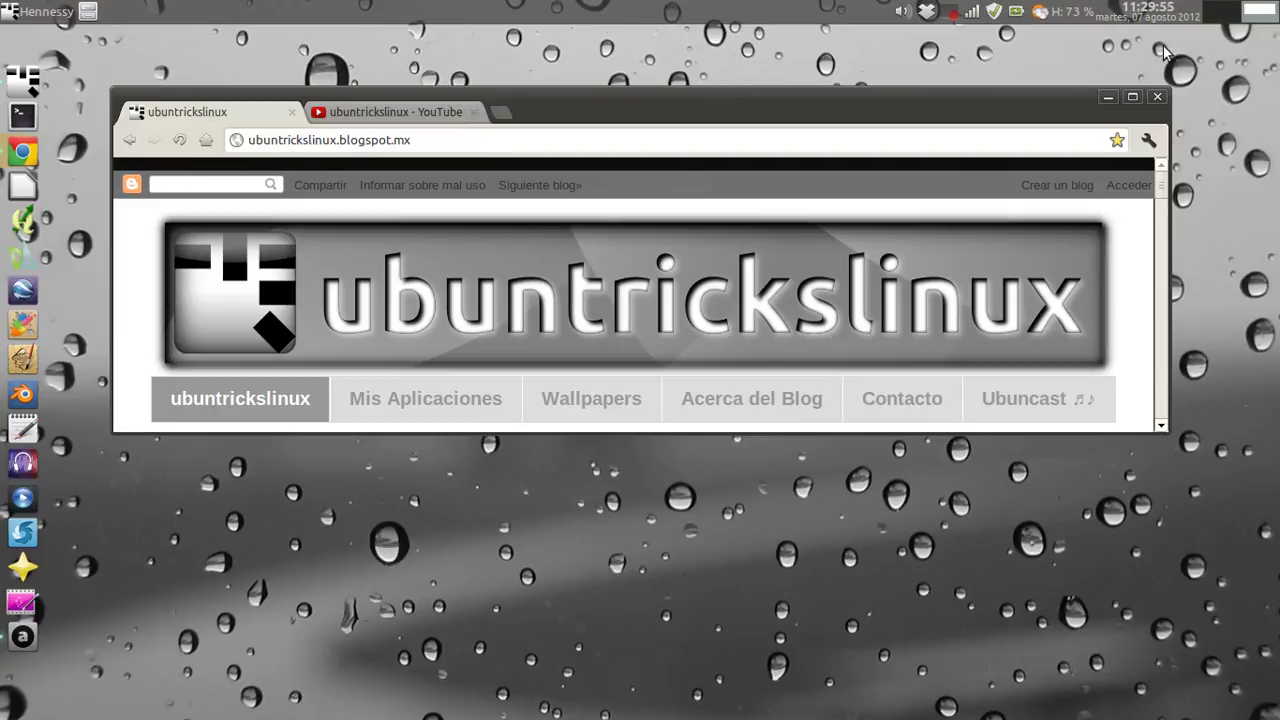
Open the Fondos_Panel folder on the desktop of the other workspace and look through its panel background images
{"action": "left_click", "coordinate": [1222, 11]}
{"action": "left_click_drag", "start_coordinate": [259, 183], "coordinate": [249, 219]}
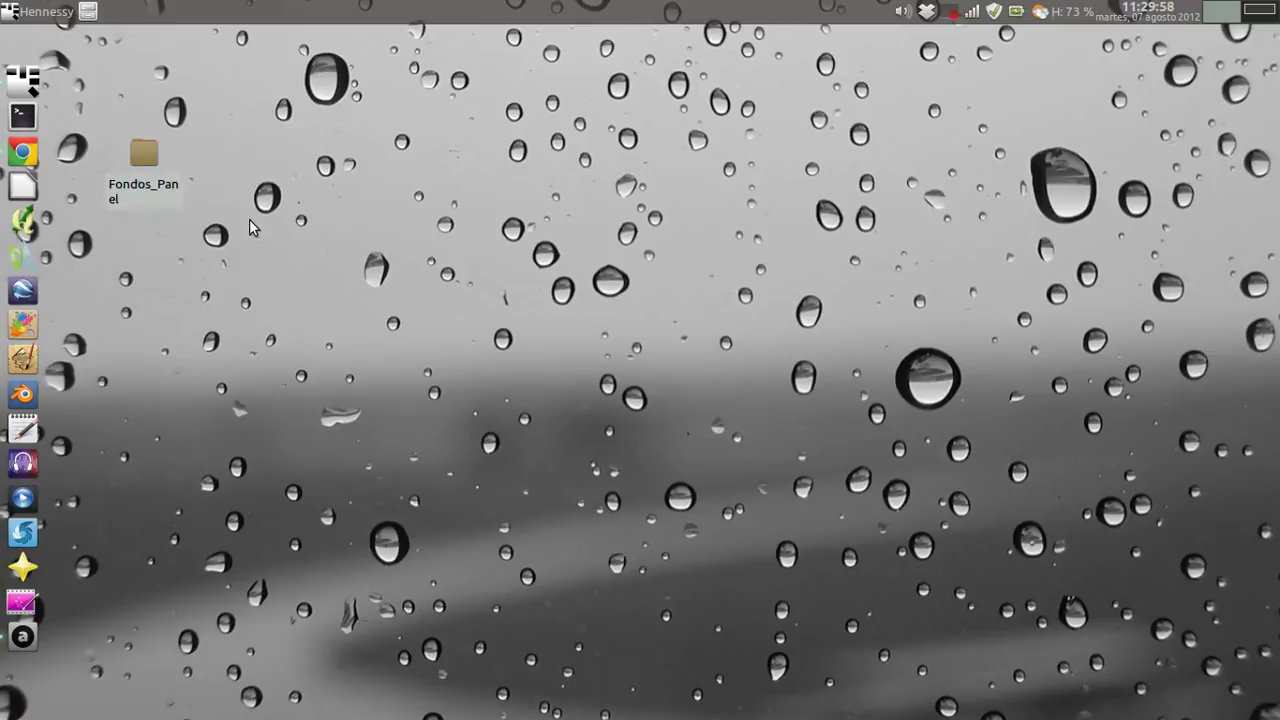
{"action": "double_click", "coordinate": [143, 160]}
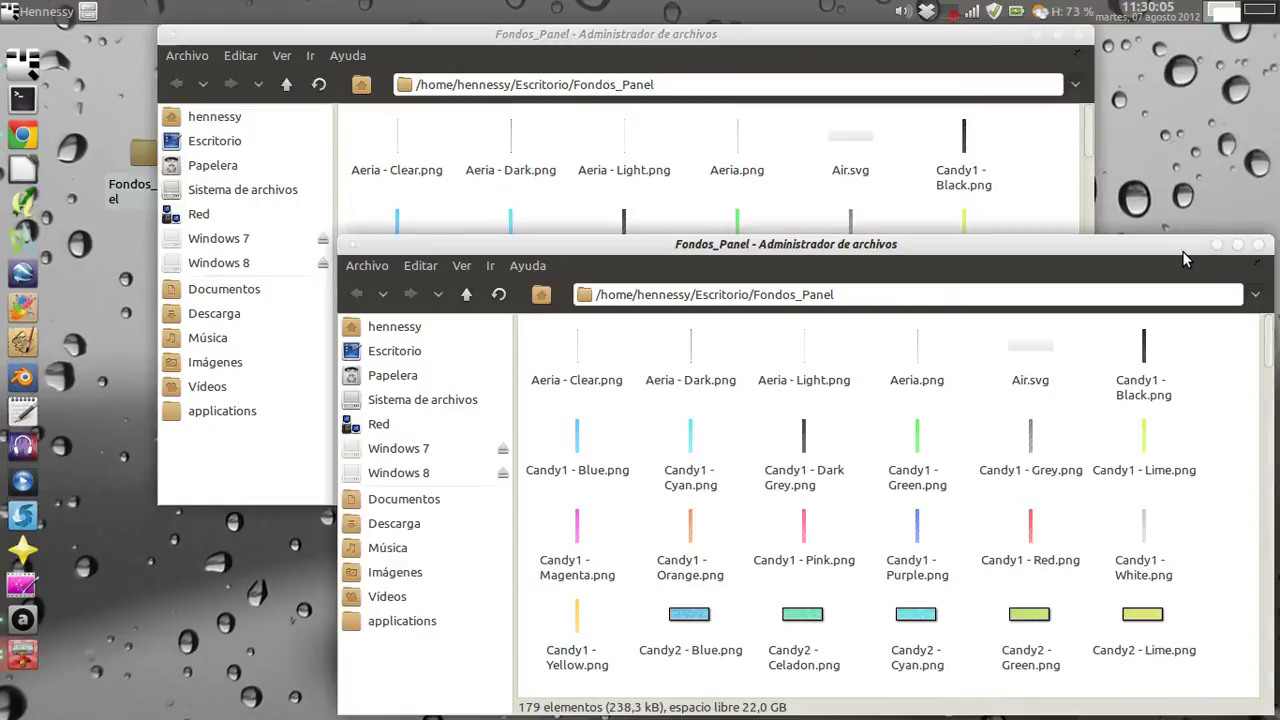
{"action": "scroll", "coordinate": [1000, 250], "scroll_direction": "down", "scroll_amount": 10}
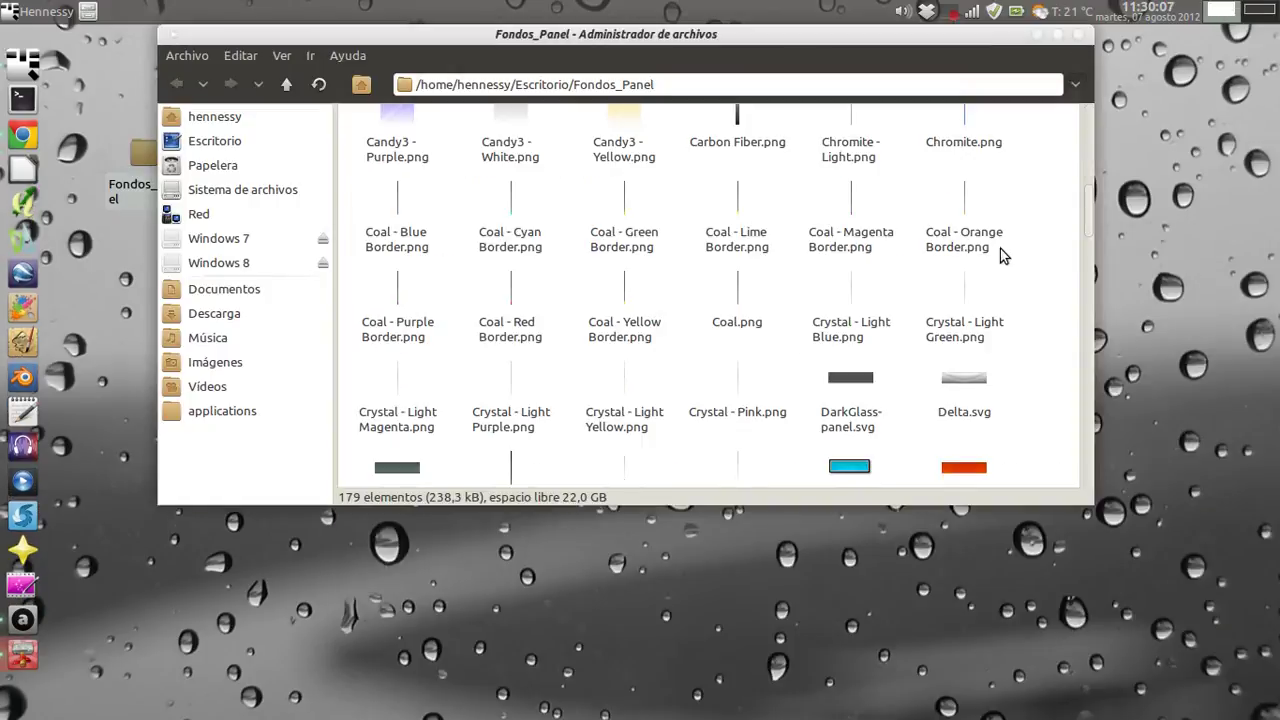
{"action": "scroll", "coordinate": [840, 317], "scroll_direction": "up", "scroll_amount": 3}
{"action": "scroll", "coordinate": [840, 314], "scroll_direction": "down", "scroll_amount": 3}
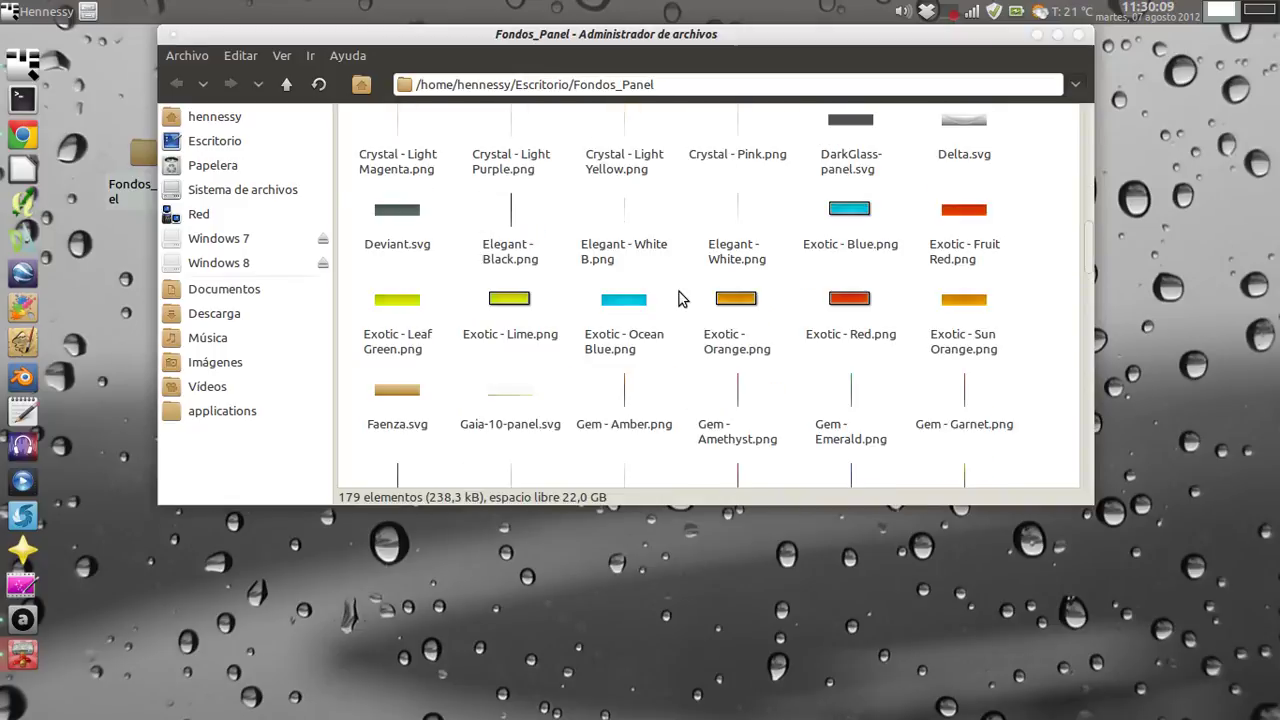
{"action": "left_click_drag", "start_coordinate": [573, 40], "coordinate": [584, 100]}
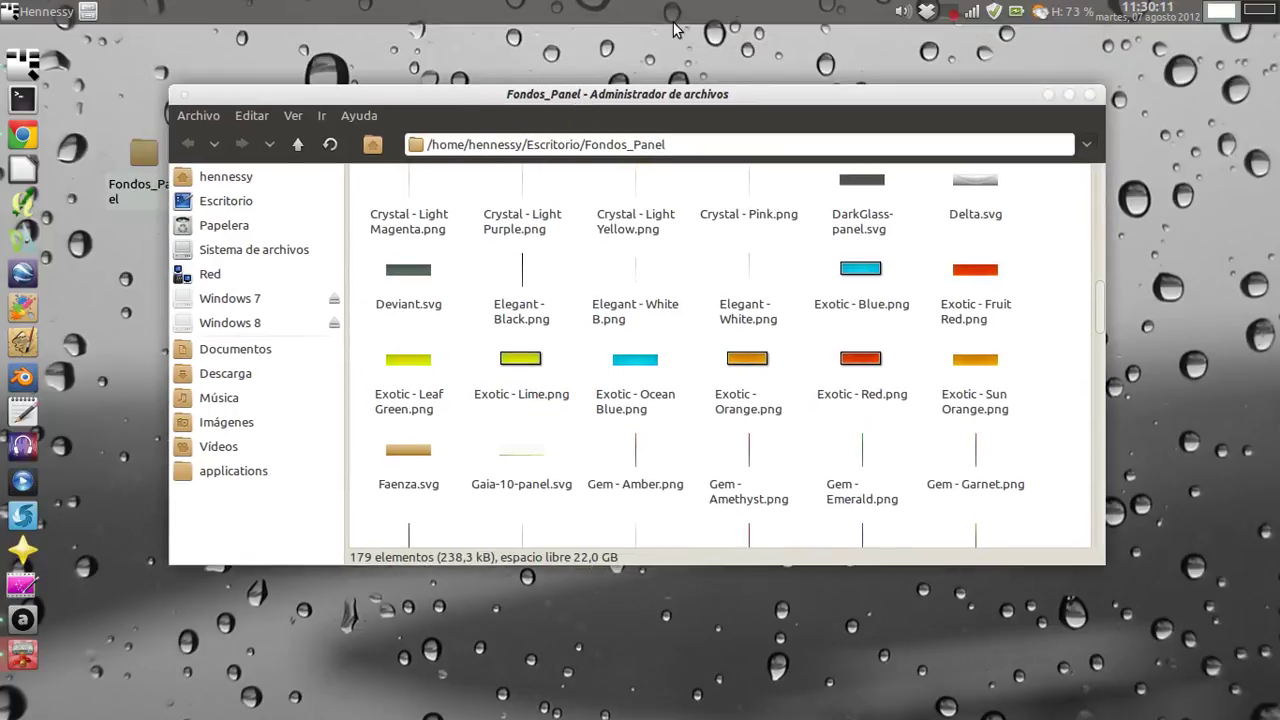
Preview the panel images one after another from Exotic - Lime.png to Gem - Sapphire.png and enlarge the last one
{"action": "left_click", "coordinate": [522, 362]}
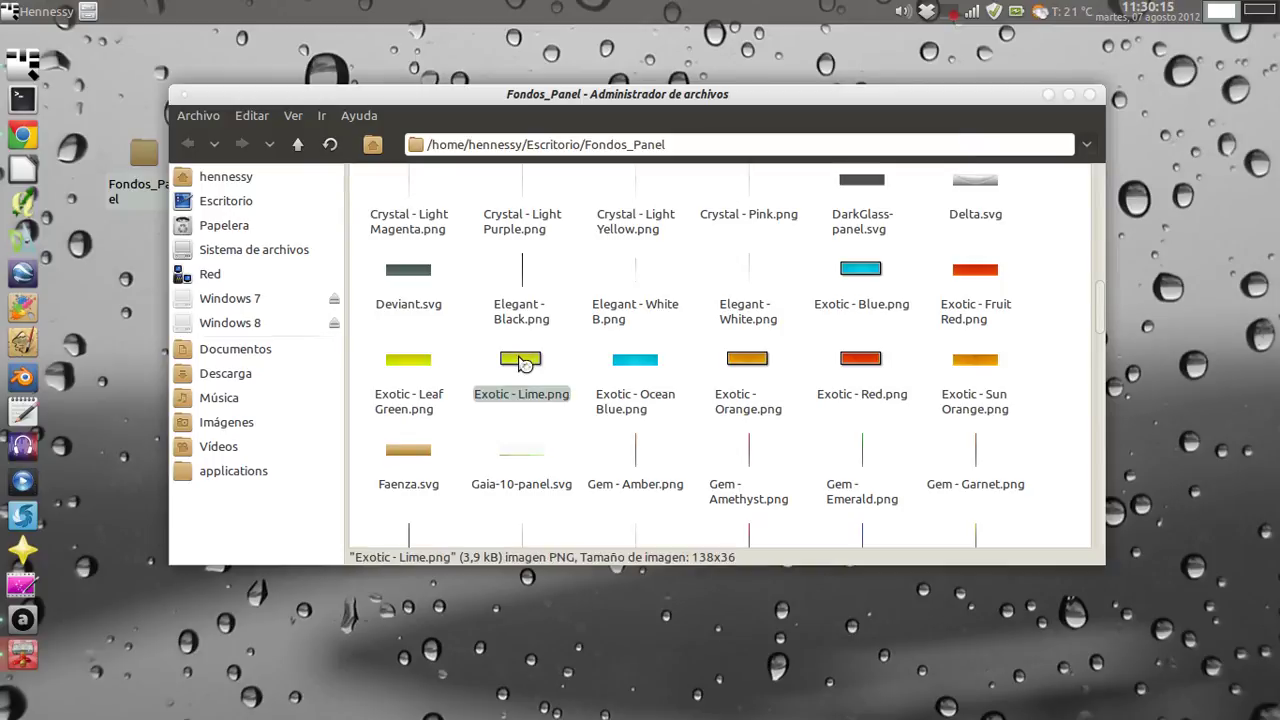
{"action": "double_click", "coordinate": [522, 362]}
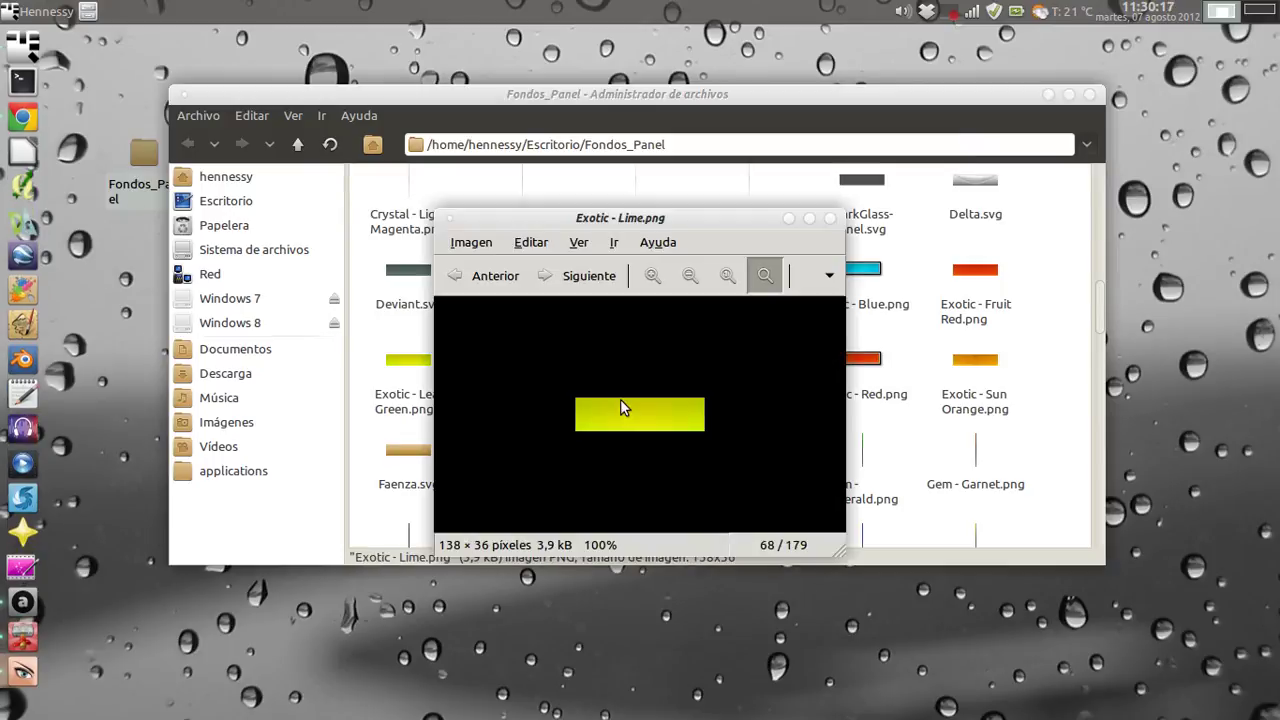
{"action": "key", "text": "Right"}
{"action": "key", "text": "Right"}
{"action": "key", "text": "Right"}
{"action": "key", "text": "Right"}
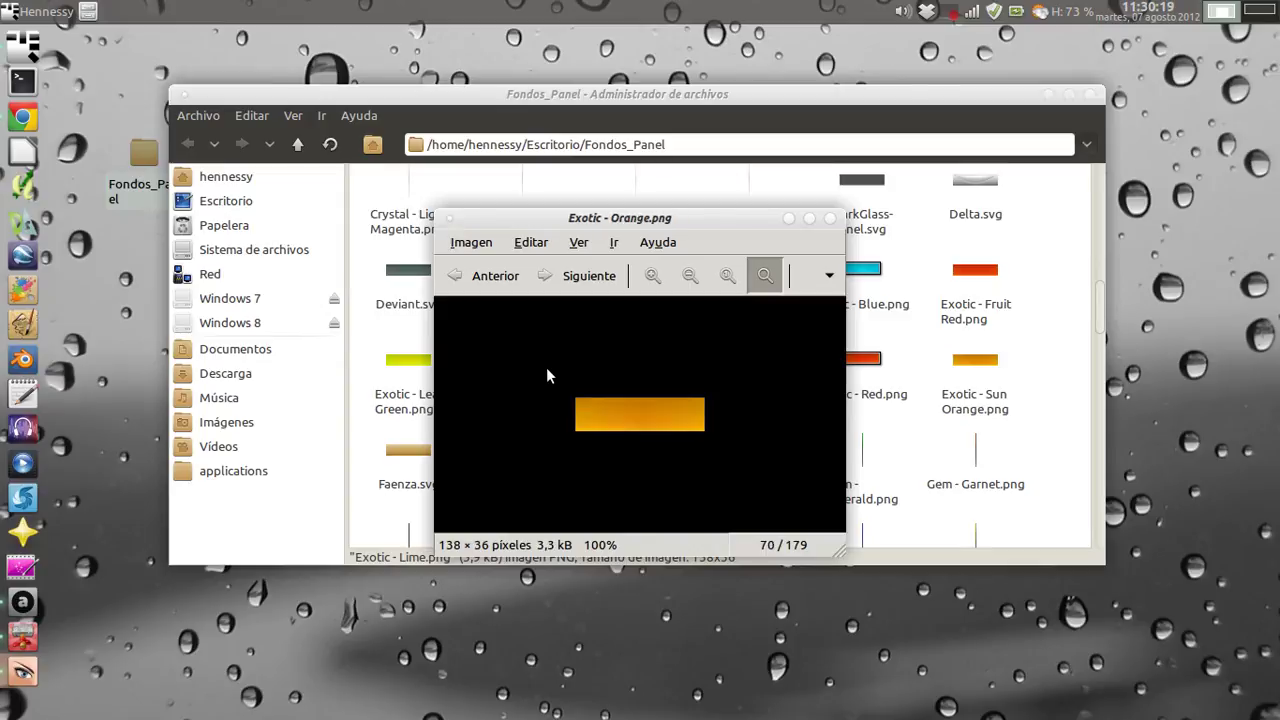
{"action": "key", "text": "Right"}
{"action": "key", "text": "Right"}
{"action": "key", "text": "Right"}
{"action": "key", "text": "Right"}
{"action": "key", "text": "Right"}
{"action": "key", "text": "Right"}
{"action": "key", "text": "Right"}
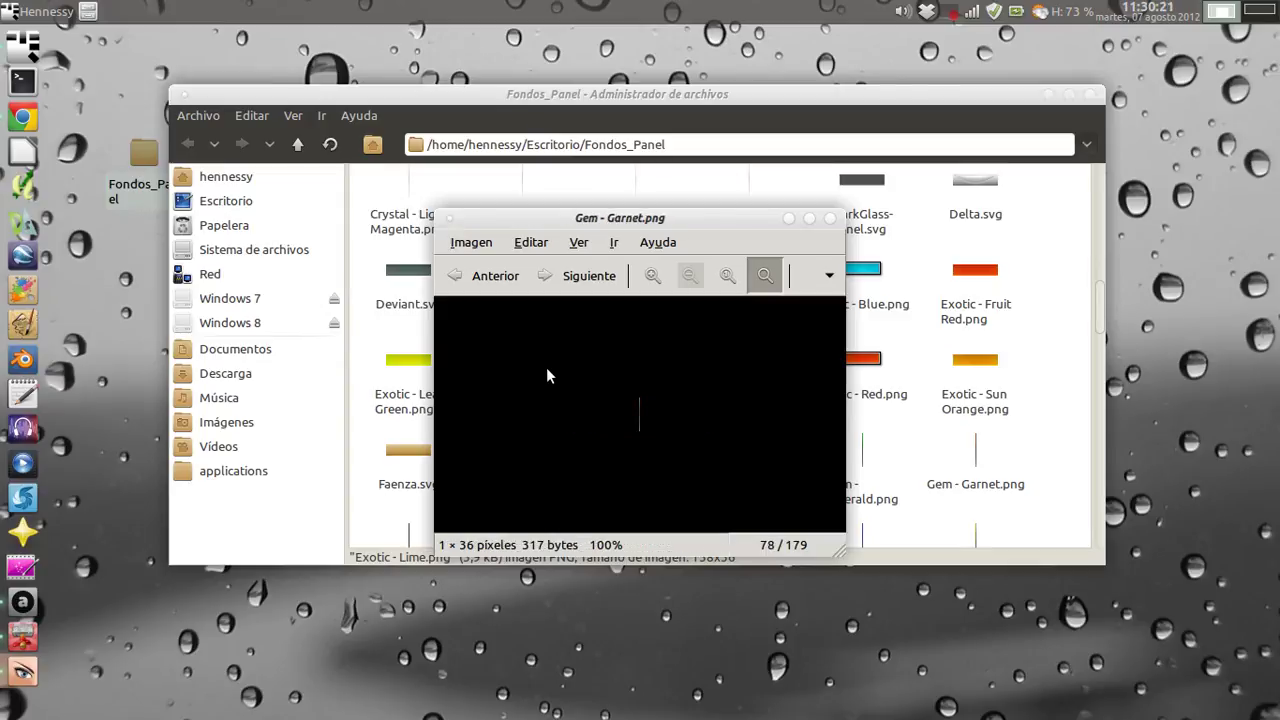
{"action": "key", "text": "Right"}
{"action": "key", "text": "Right"}
{"action": "key", "text": "Right"}
{"action": "key", "text": "Right"}
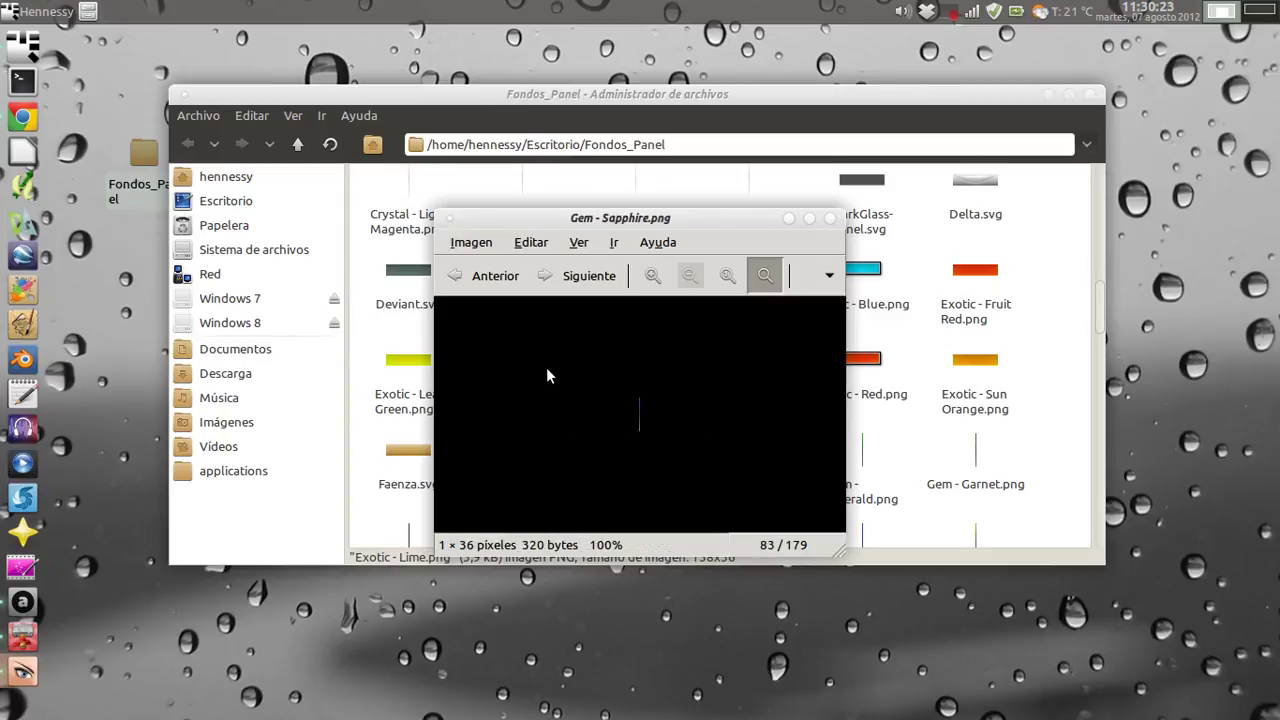
{"action": "scroll", "coordinate": [643, 462], "scroll_direction": "up", "scroll_amount": 20}
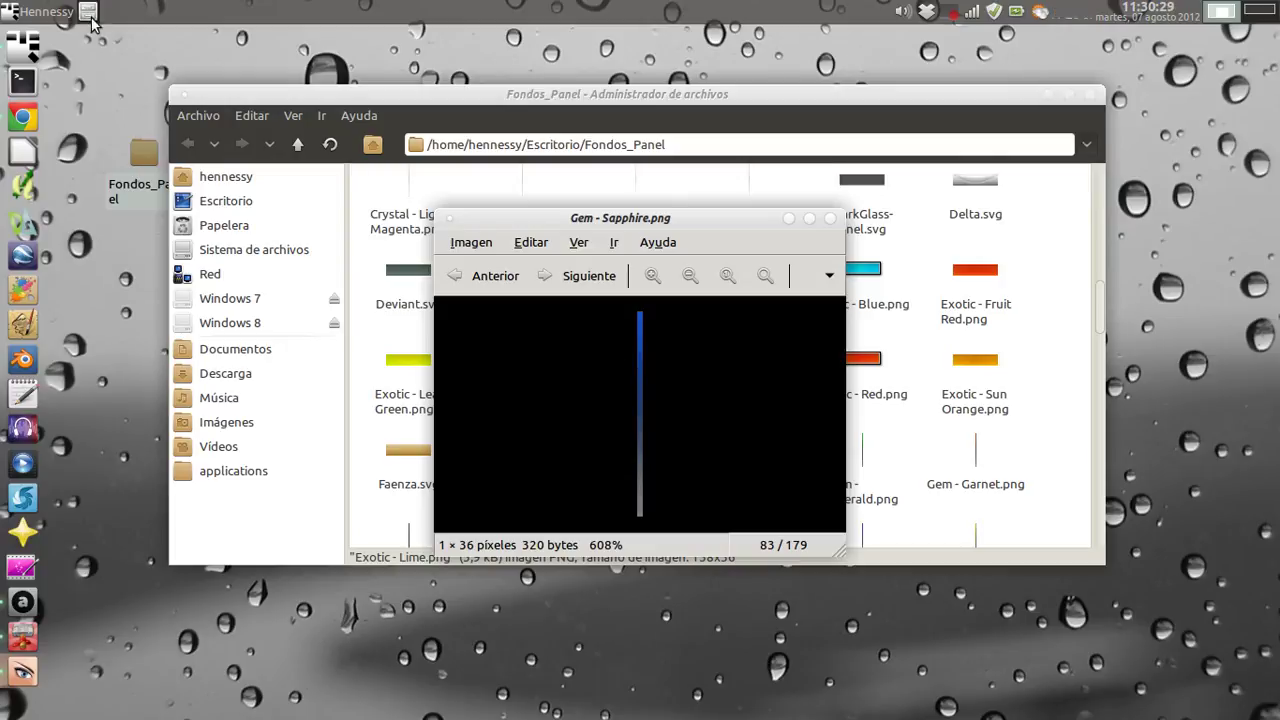
Close the image preview and the Fondos_Panel folder window to return to the empty desktop
{"action": "left_click", "coordinate": [830, 218]}
{"action": "left_click", "coordinate": [1093, 94]}
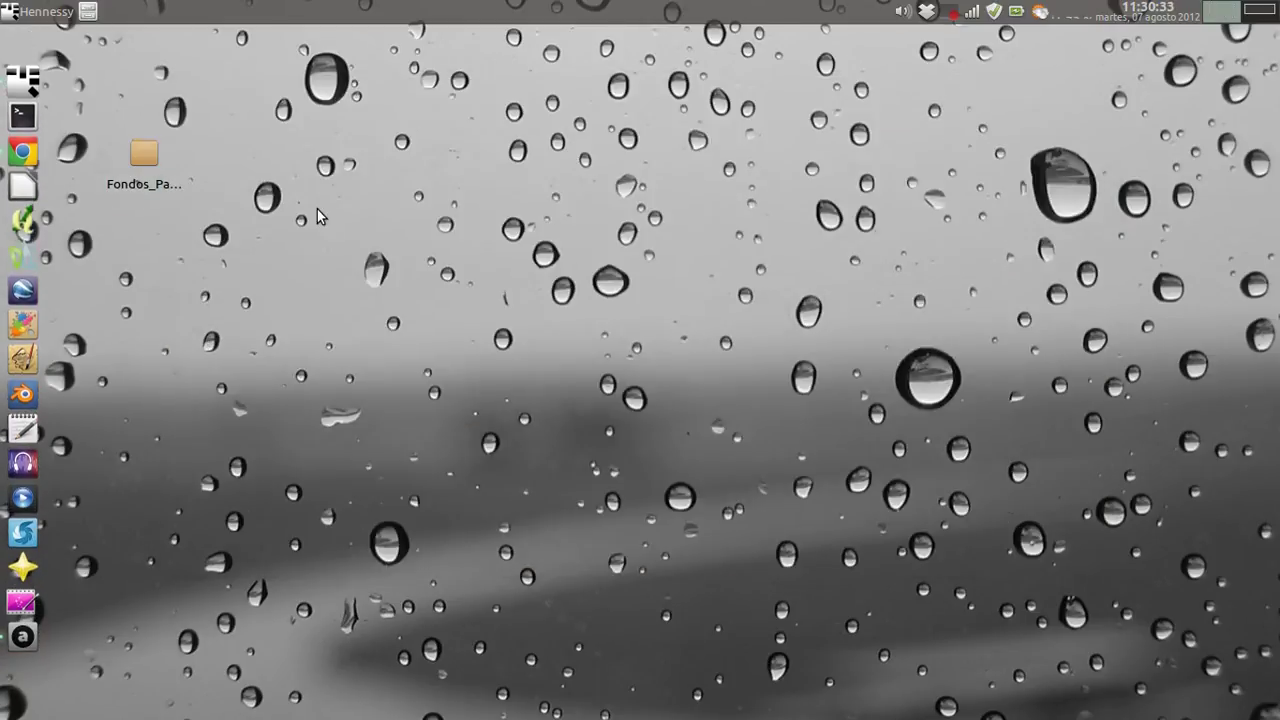
{"action": "left_click", "coordinate": [412, 227]}
Open the panel preferences directly from the panel itself, and close them again
{"action": "right_click", "coordinate": [520, 12]}
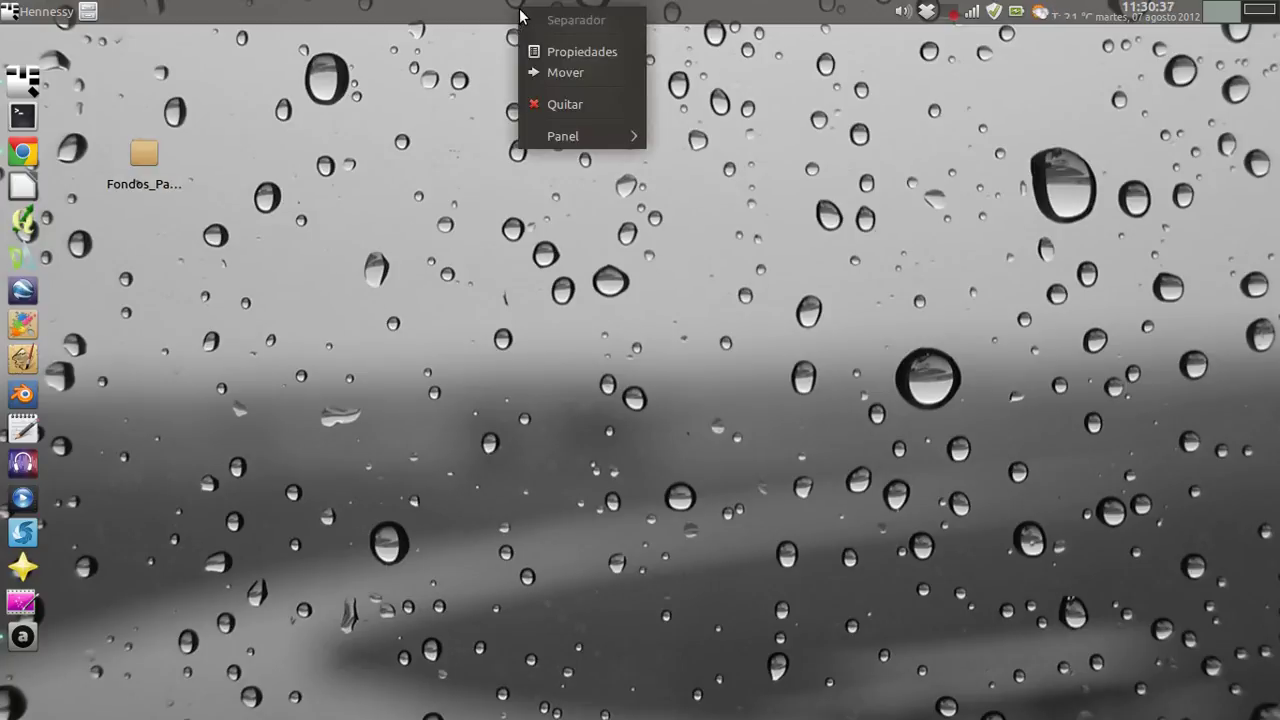
{"action": "mouse_move", "coordinate": [575, 138]}
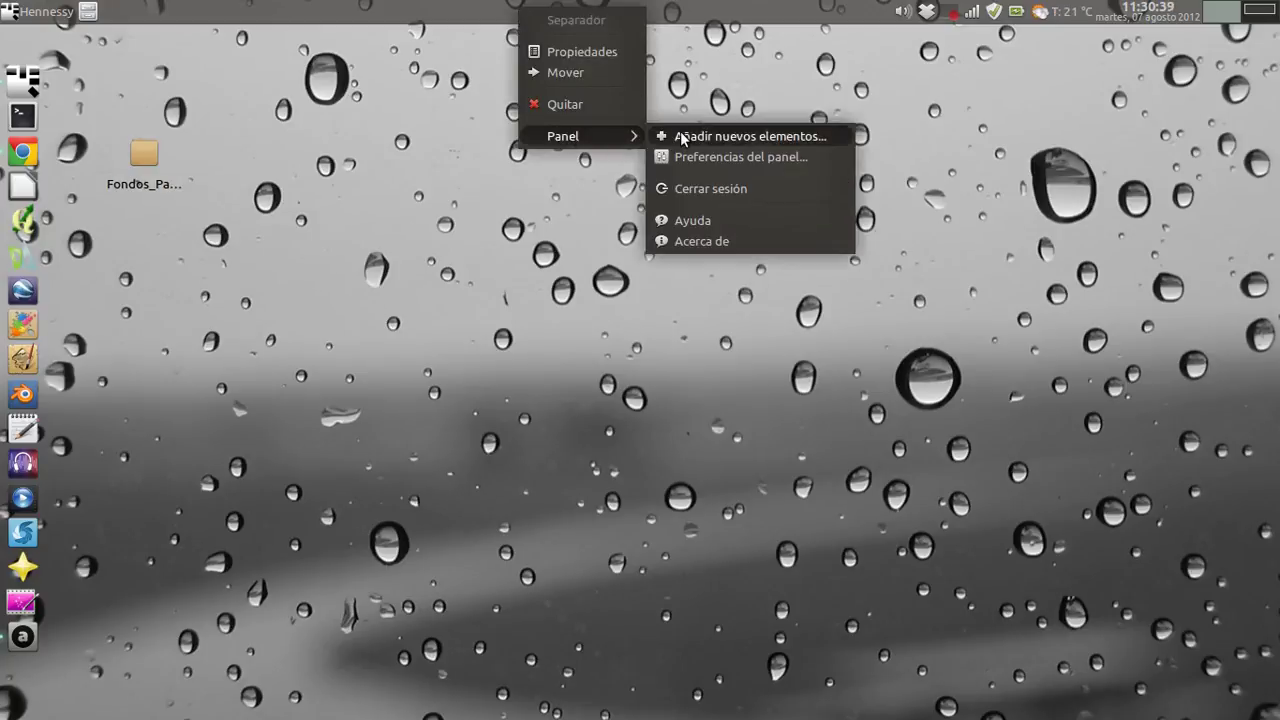
{"action": "left_click", "coordinate": [732, 157]}
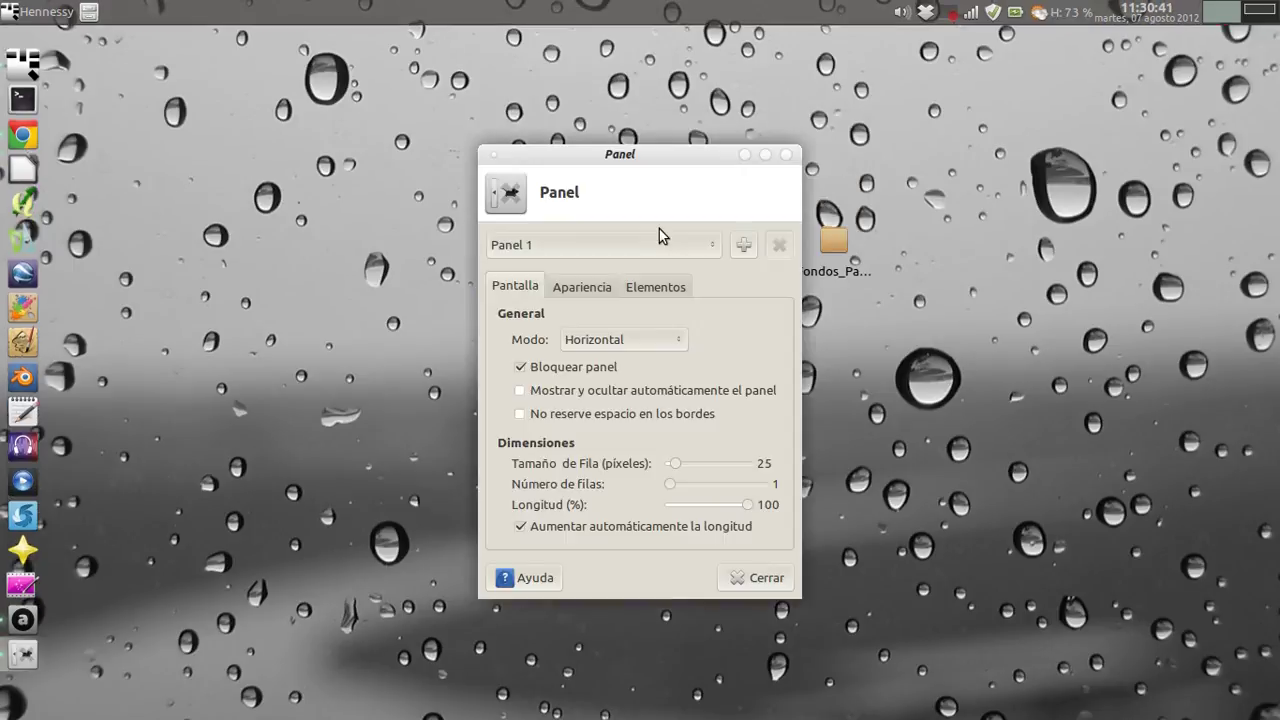
{"action": "left_click", "coordinate": [786, 154]}
Open the Panel settings from the Configuración category of the applications list
{"action": "left_click", "coordinate": [12, 12]}
{"action": "mouse_move", "coordinate": [93, 166]}
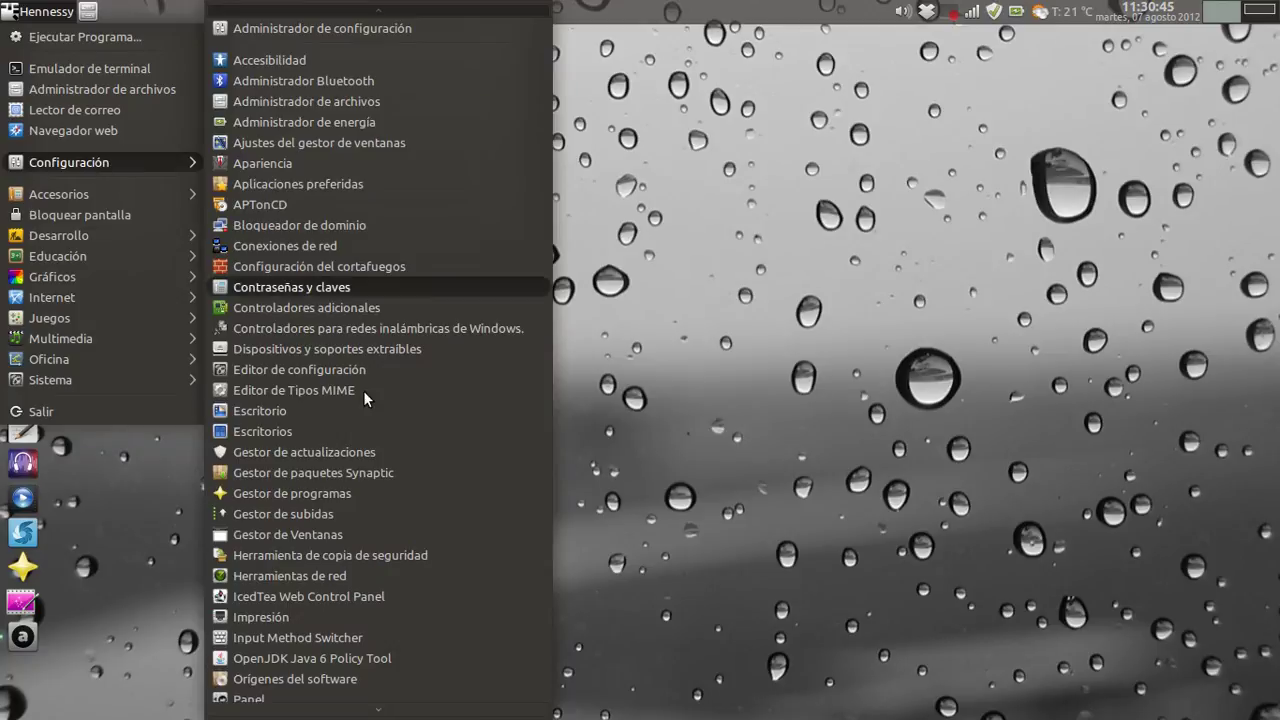
{"action": "scroll", "coordinate": [362, 460], "scroll_direction": "down", "scroll_amount": 5}
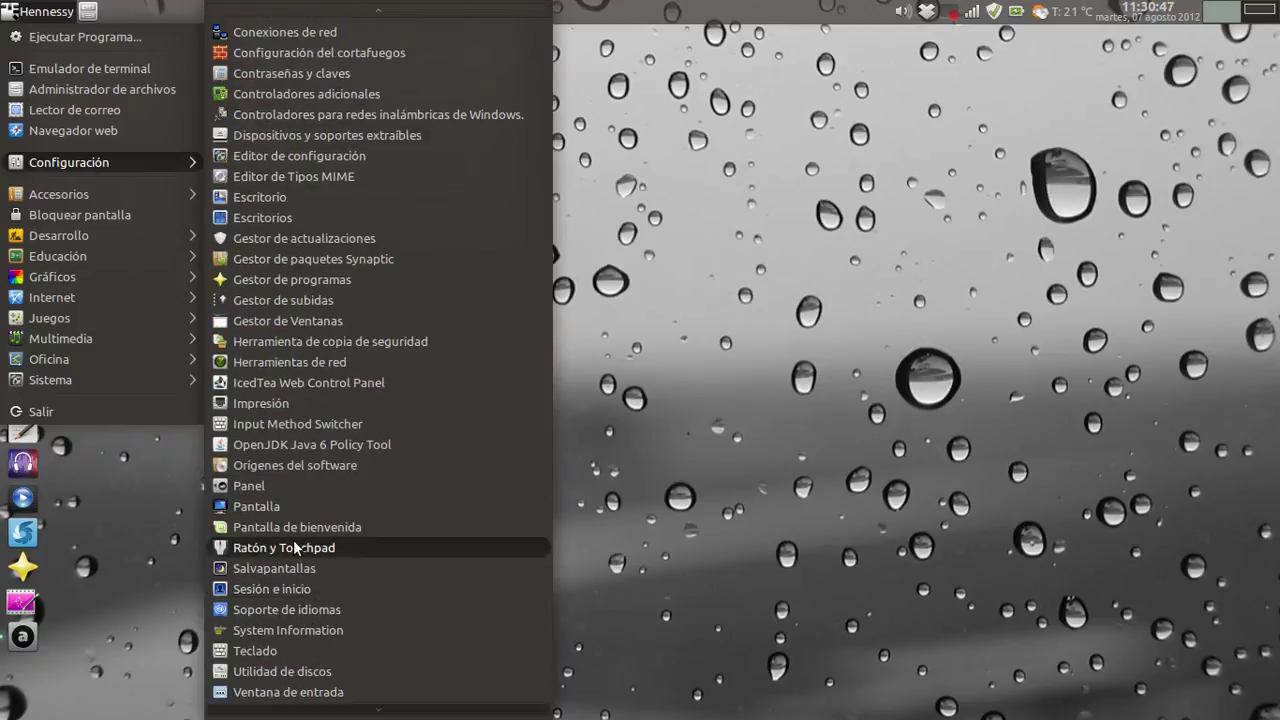
{"action": "left_click", "coordinate": [266, 486]}
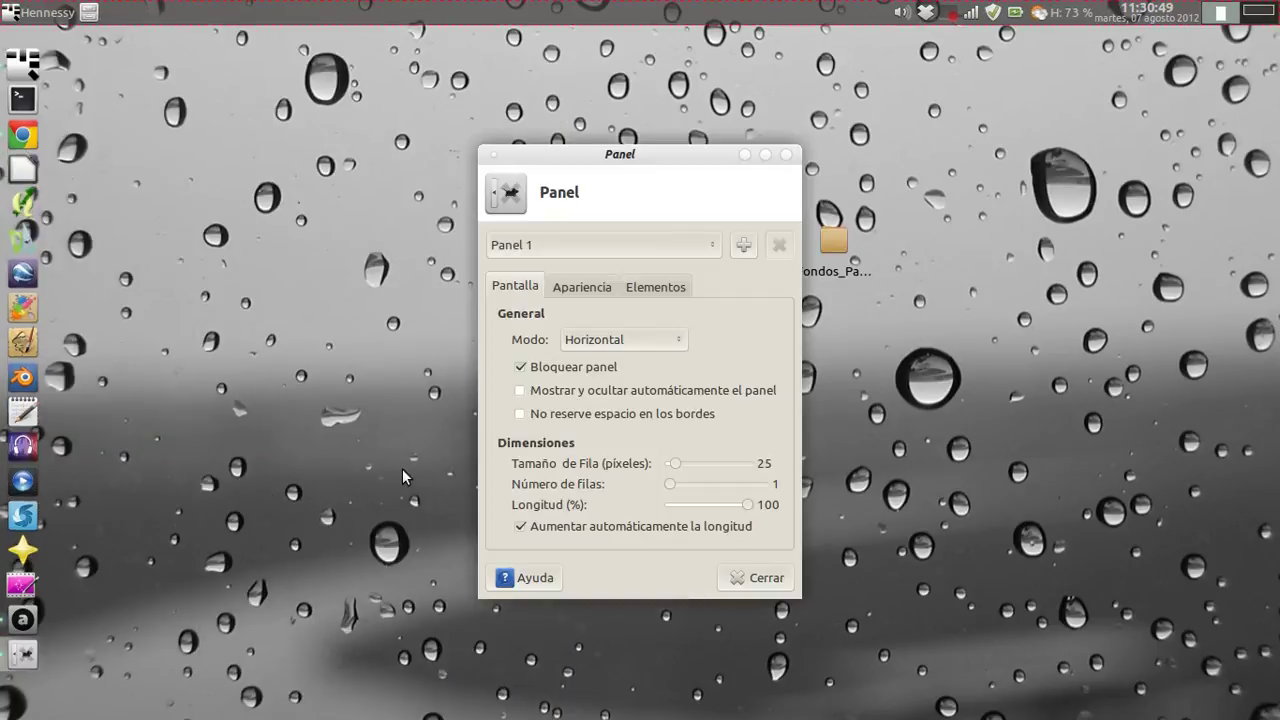
Check the list of elements in Panel 1 and bring up its Apariencia settings
{"action": "left_click_drag", "start_coordinate": [619, 166], "coordinate": [614, 162]}
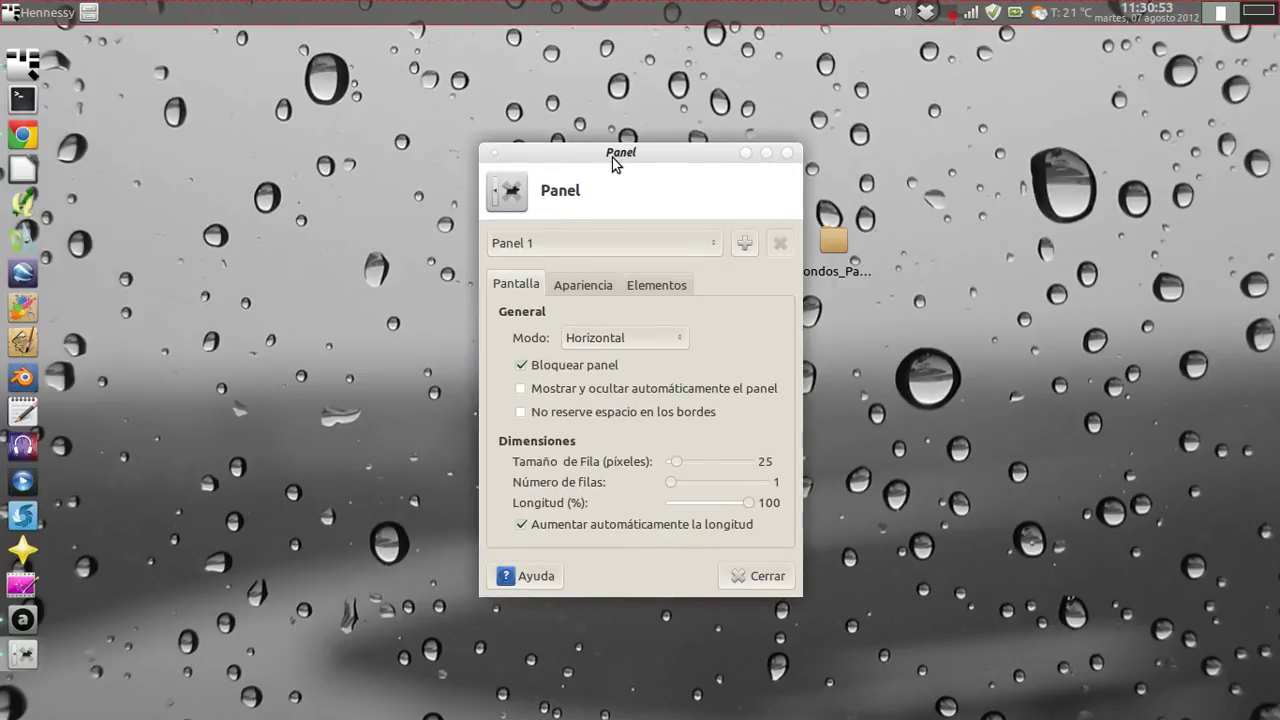
{"action": "left_click", "coordinate": [560, 290]}
{"action": "left_click", "coordinate": [658, 290]}
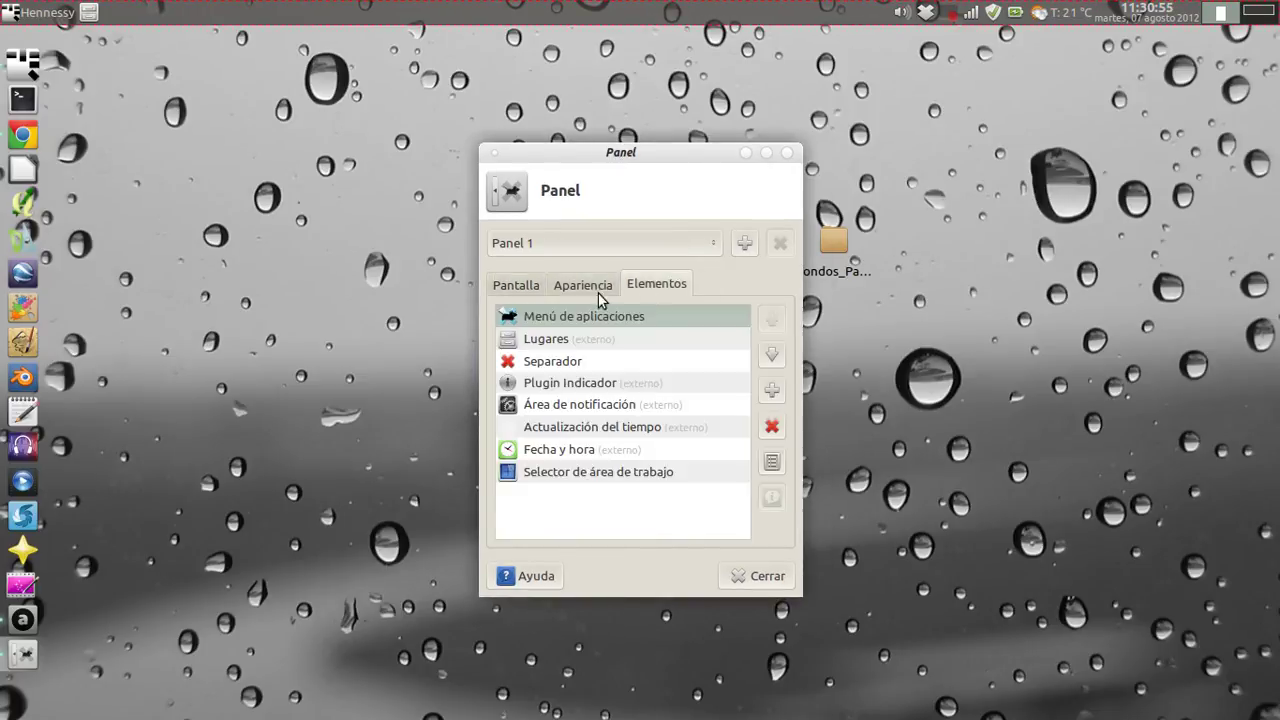
{"action": "scroll", "coordinate": [558, 288], "scroll_direction": "up", "scroll_amount": 2}
{"action": "left_click", "coordinate": [570, 290]}
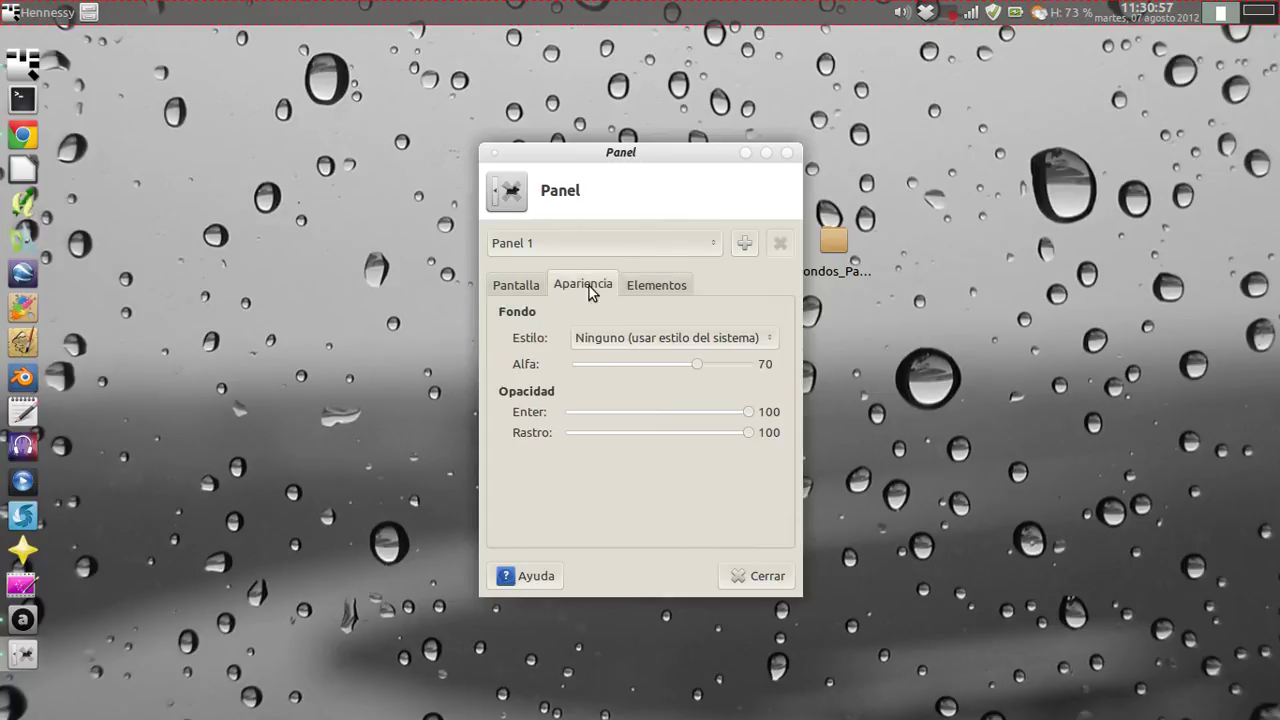
{"action": "left_click_drag", "start_coordinate": [623, 160], "coordinate": [671, 184]}
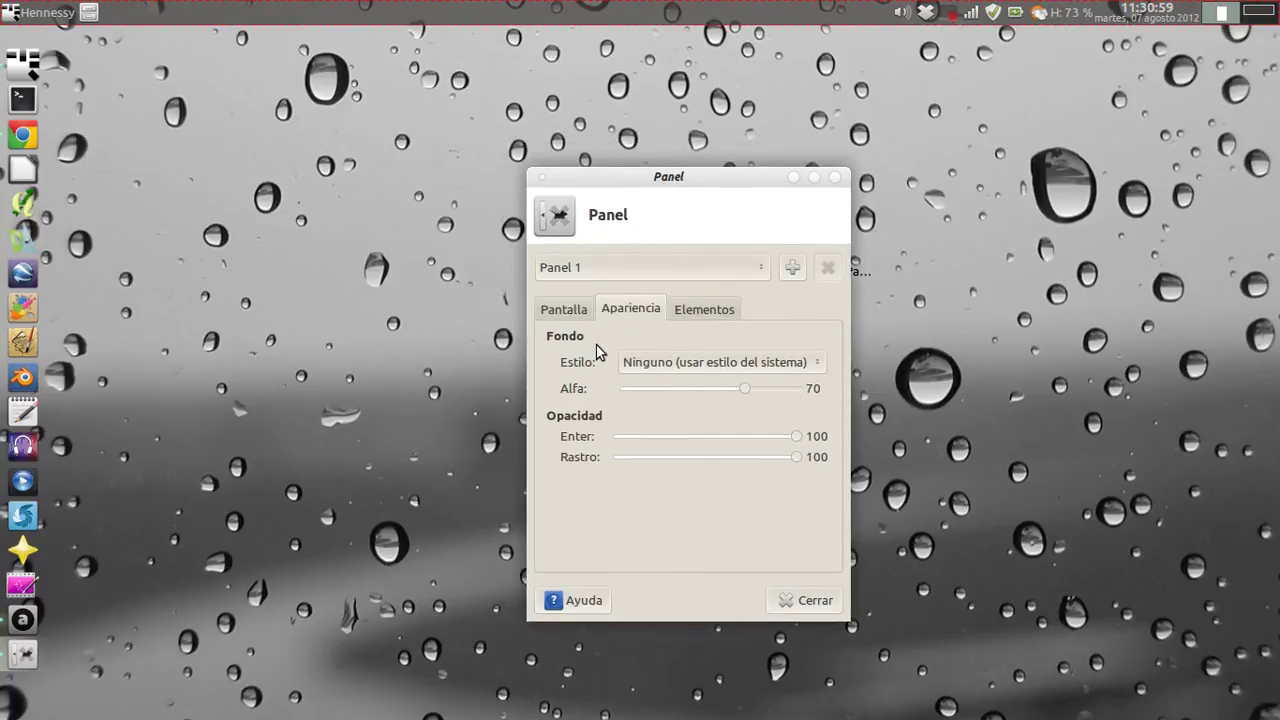
Try the Color sólido and Imagen de fondo background styles on Panel 1, and return to Ninguno (usar estilo del sistema)
{"action": "left_click", "coordinate": [709, 371]}
{"action": "left_click", "coordinate": [709, 390]}
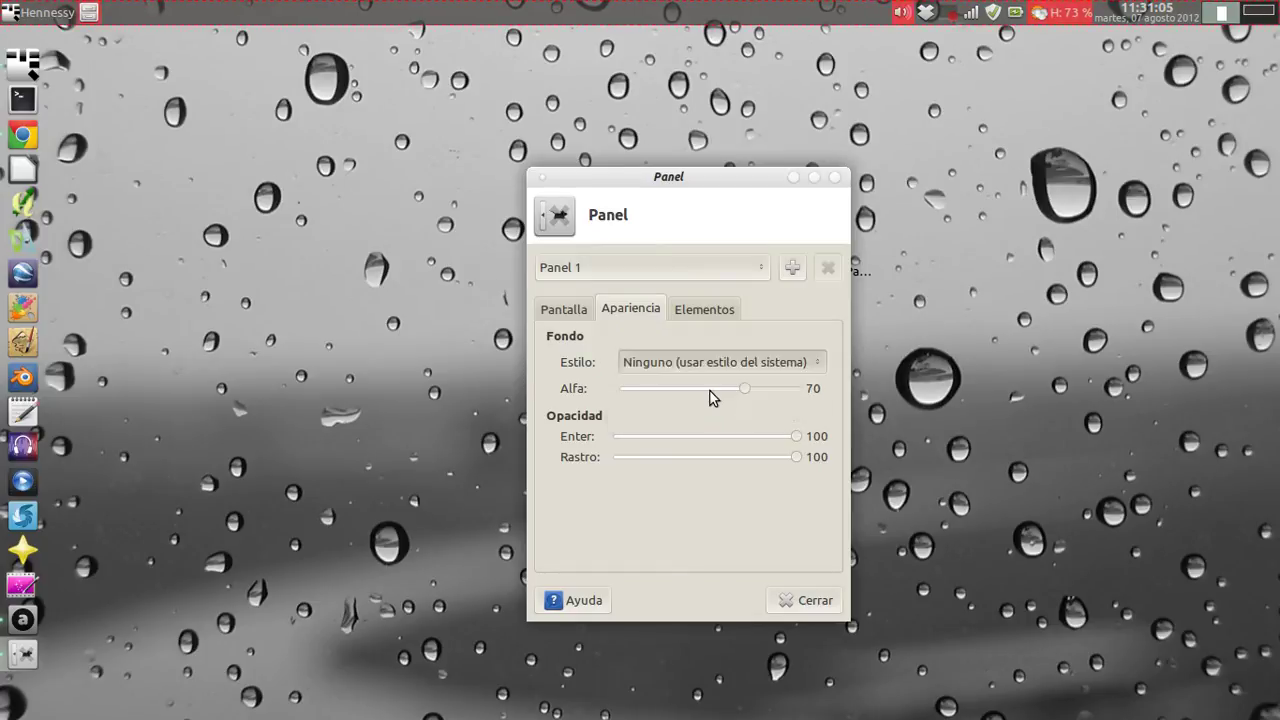
{"action": "left_click", "coordinate": [701, 367]}
{"action": "left_click", "coordinate": [705, 390]}
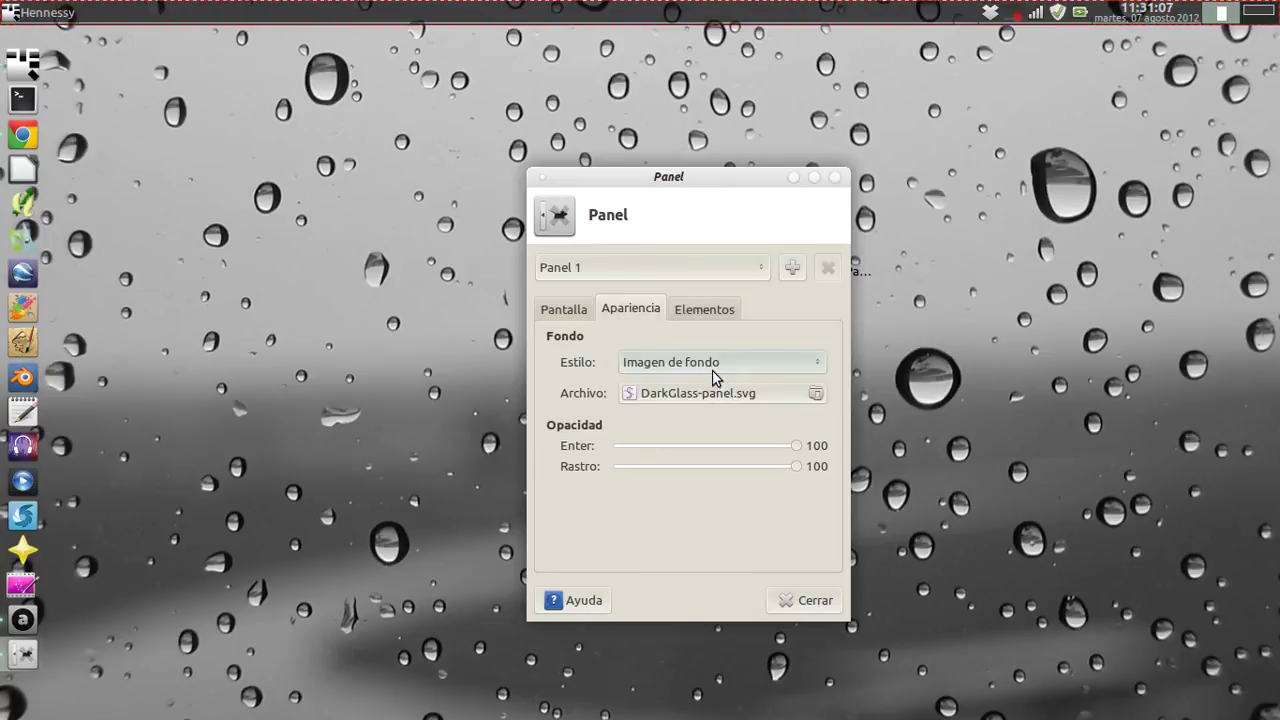
{"action": "left_click", "coordinate": [714, 370]}
{"action": "left_click", "coordinate": [704, 319]}
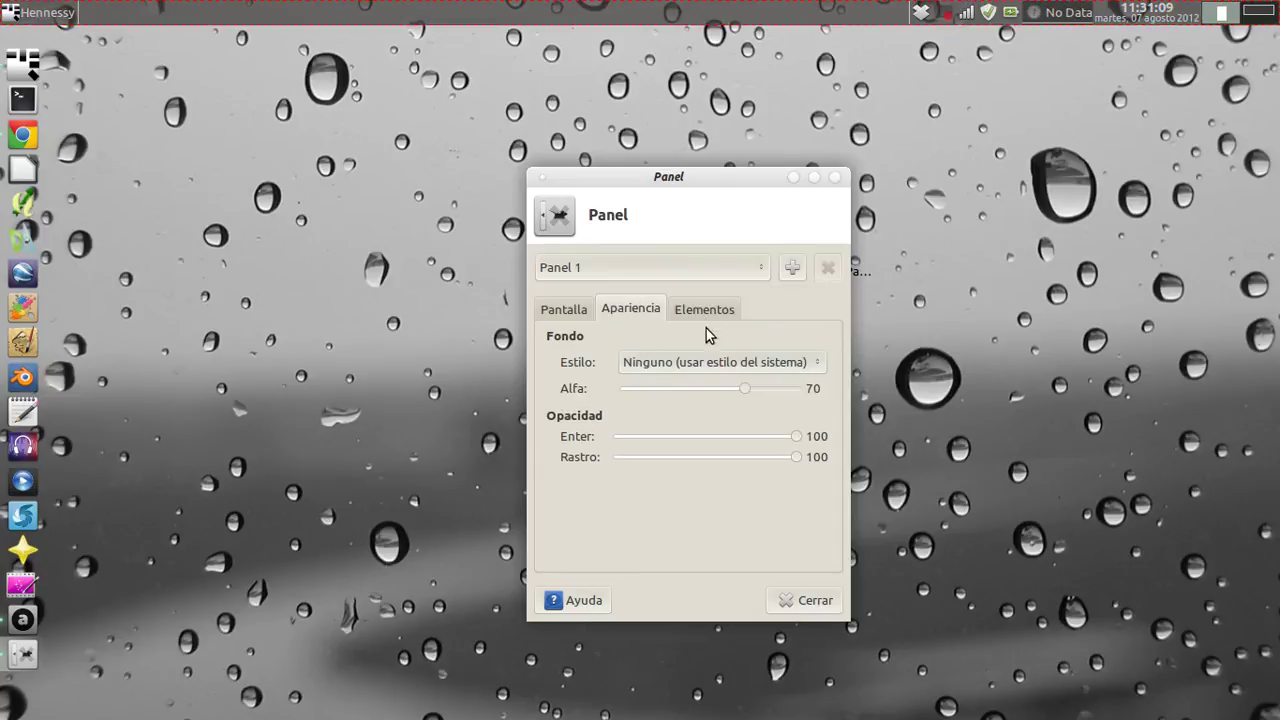
Give Panel 1 a Color sólido background in blue #3500CD with the Alfa value at 100
{"action": "left_click_drag", "start_coordinate": [734, 388], "coordinate": [931, 426]}
{"action": "left_click", "coordinate": [701, 364]}
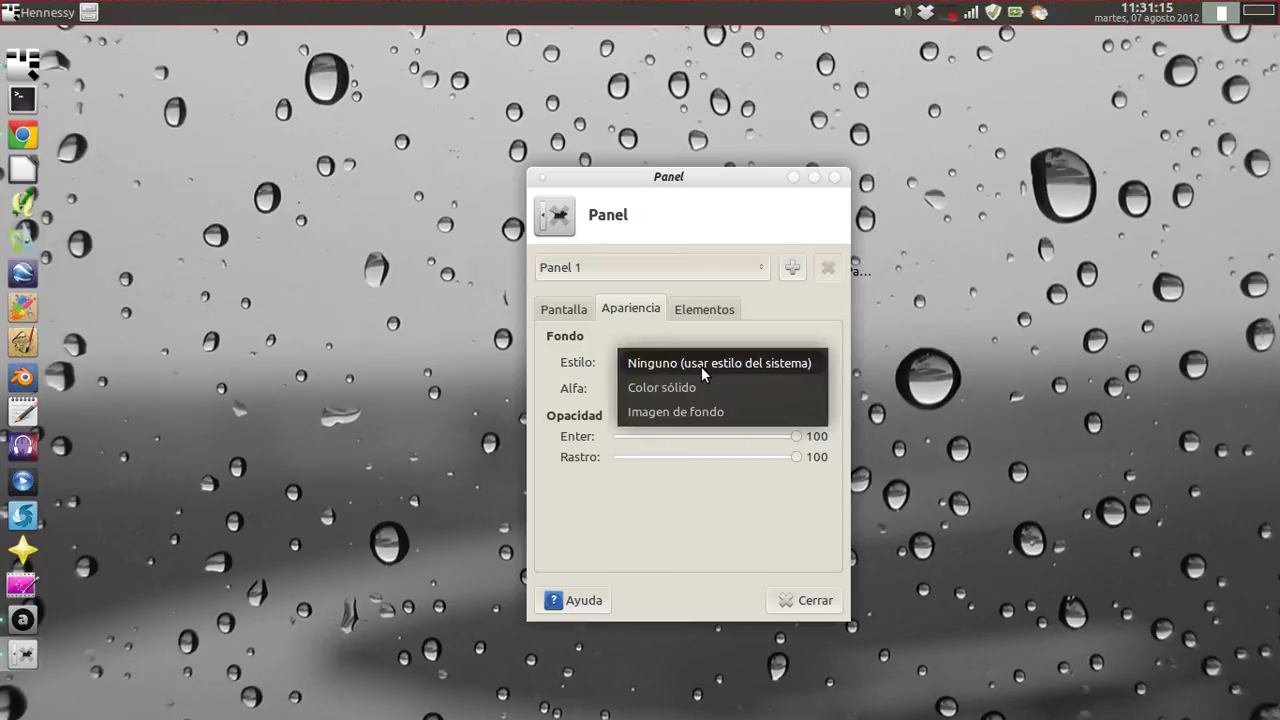
{"action": "left_click", "coordinate": [695, 384]}
{"action": "left_click", "coordinate": [652, 421]}
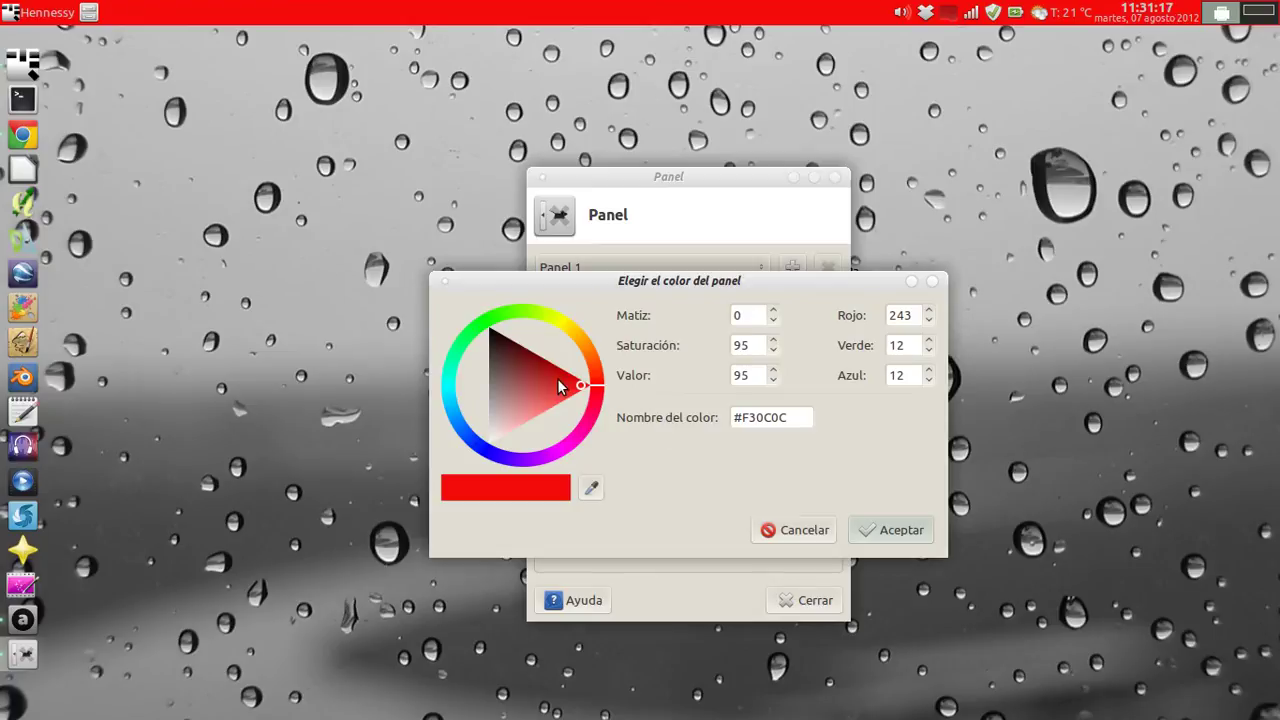
{"action": "left_click_drag", "start_coordinate": [471, 425], "coordinate": [543, 458]}
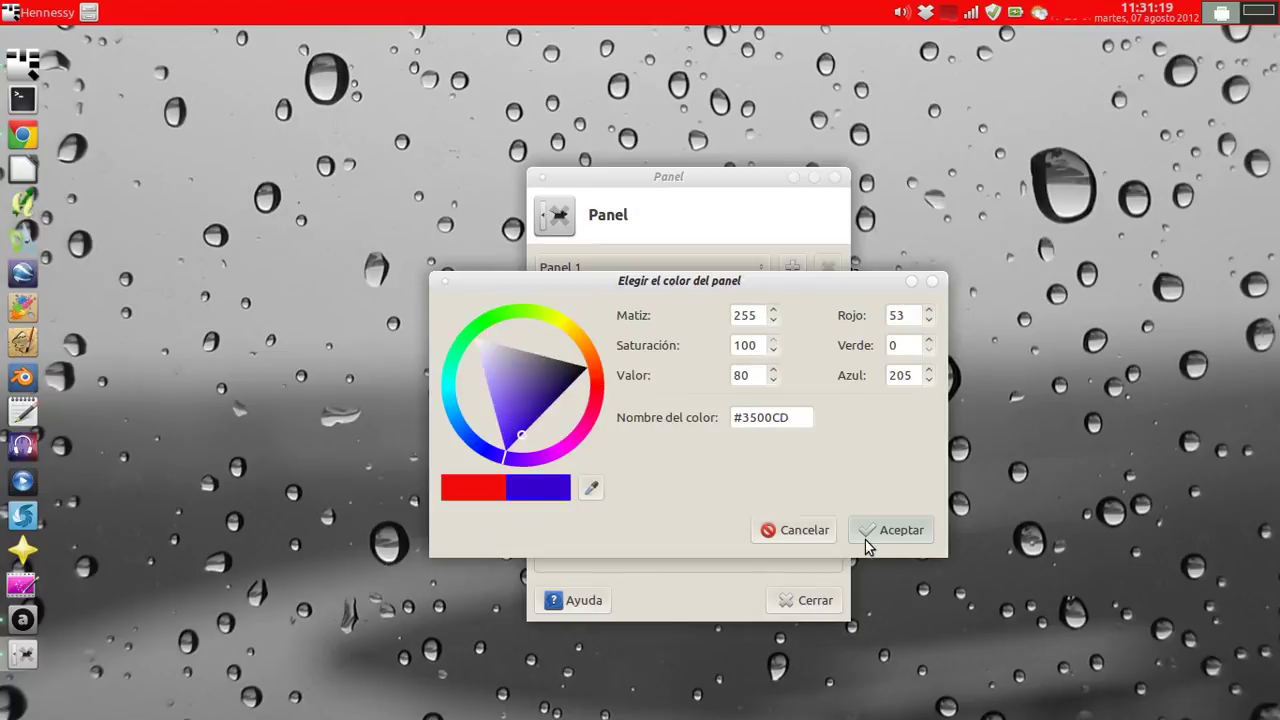
{"action": "left_click", "coordinate": [886, 531]}
{"action": "mouse_move", "coordinate": [797, 397]}
{"action": "left_mouse_down"}
{"action": "mouse_move", "coordinate": [666, 398]}
{"action": "mouse_move", "coordinate": [809, 397]}
{"action": "left_mouse_up"}
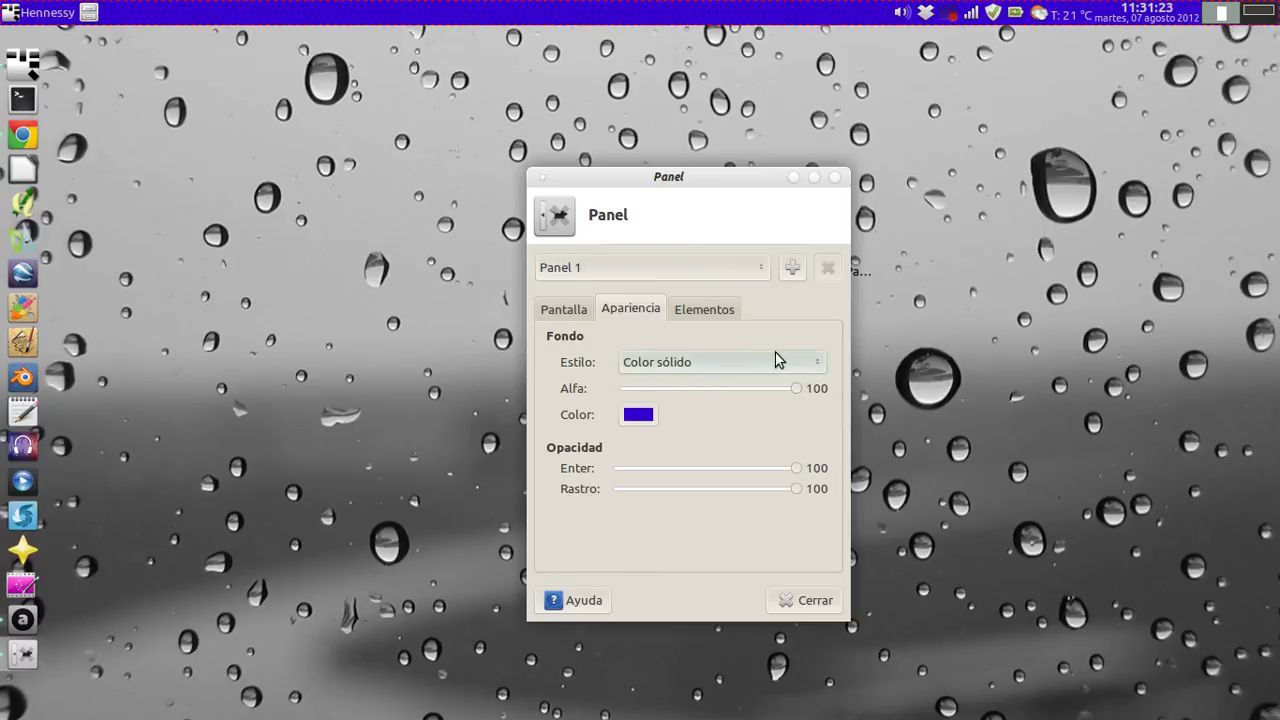
Switch Panel 1's background style to Imagen de fondo and browse to the Fondos_Panel folder in Escritorio
{"action": "left_click", "coordinate": [772, 361]}
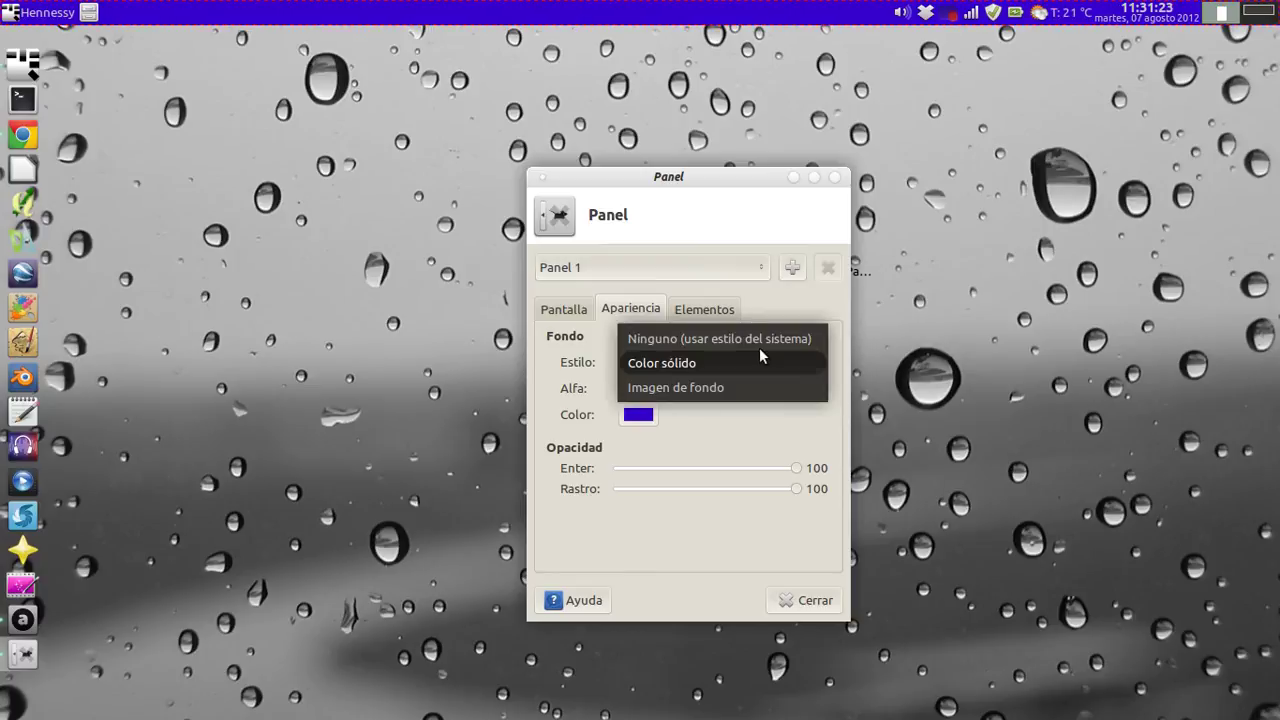
{"action": "left_click", "coordinate": [699, 389]}
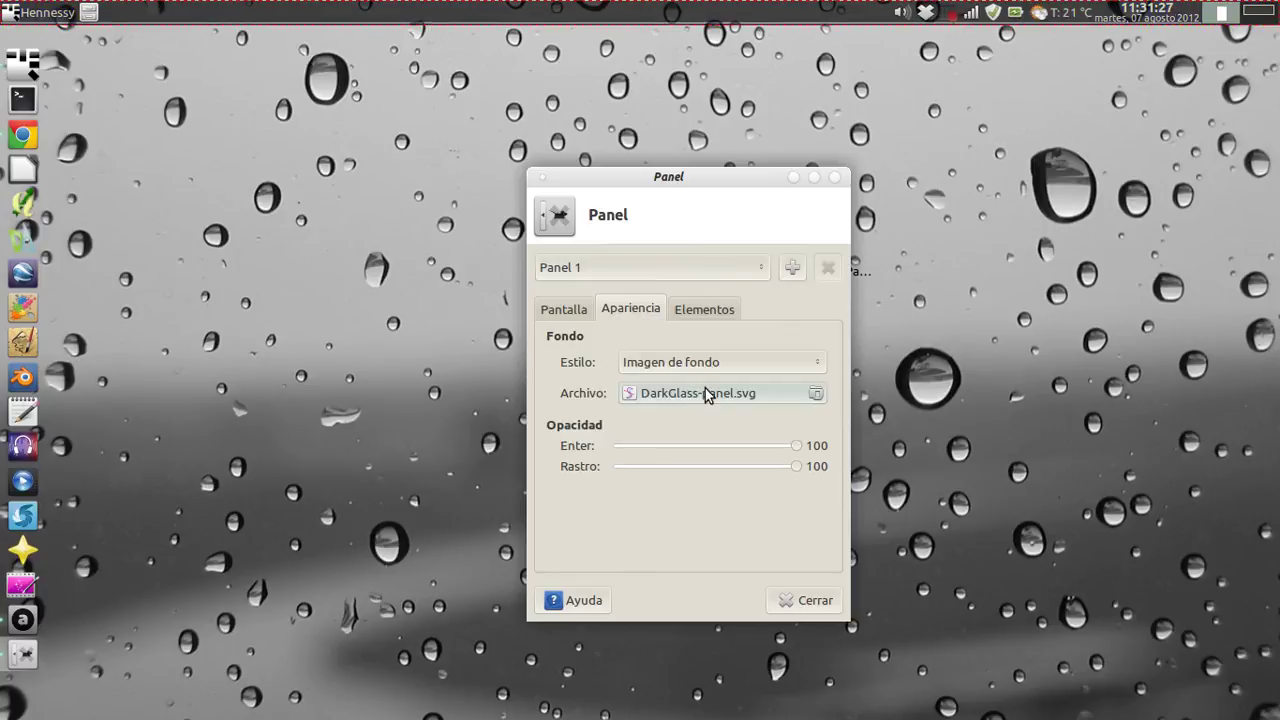
{"action": "left_click", "coordinate": [705, 393]}
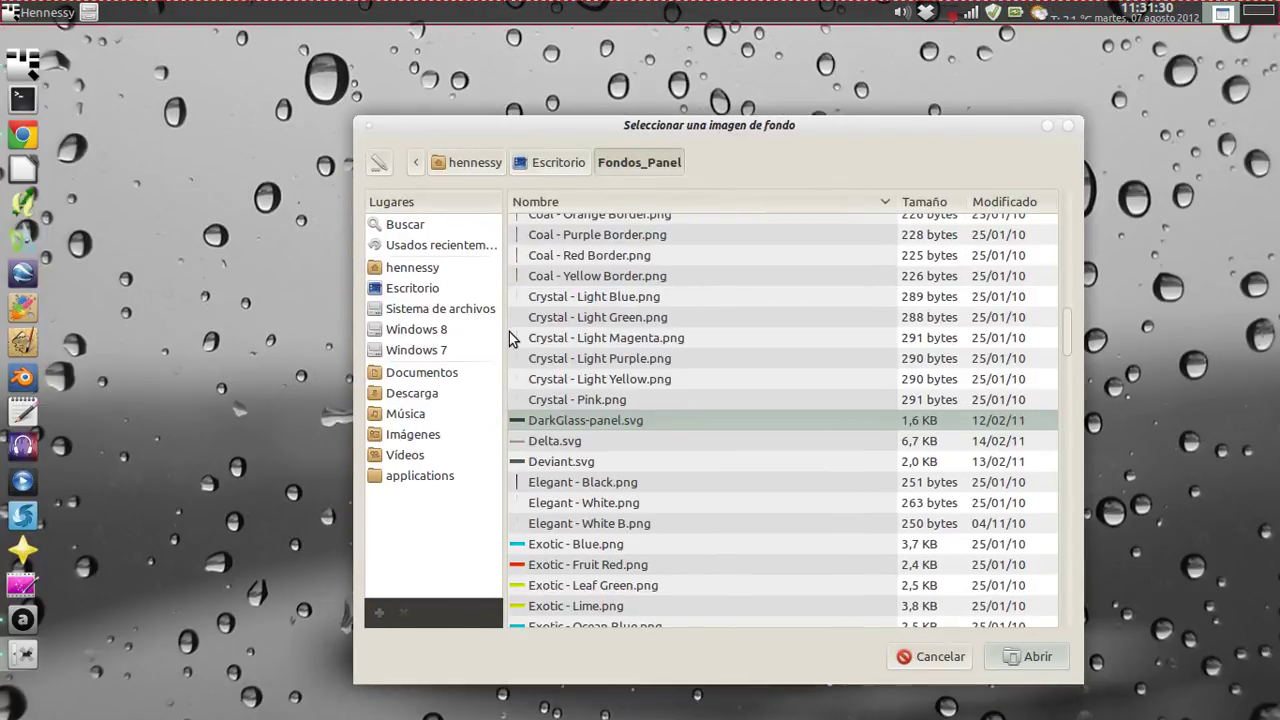
{"action": "left_click", "coordinate": [443, 289]}
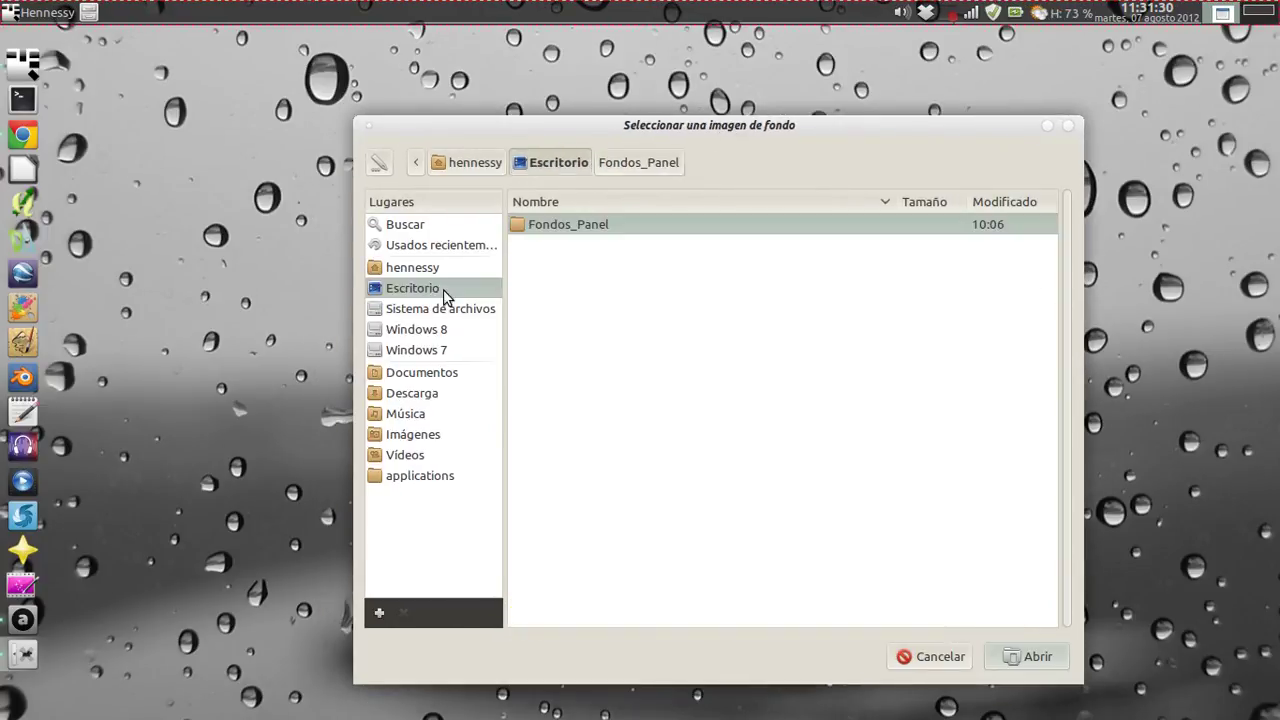
{"action": "double_click", "coordinate": [611, 226]}
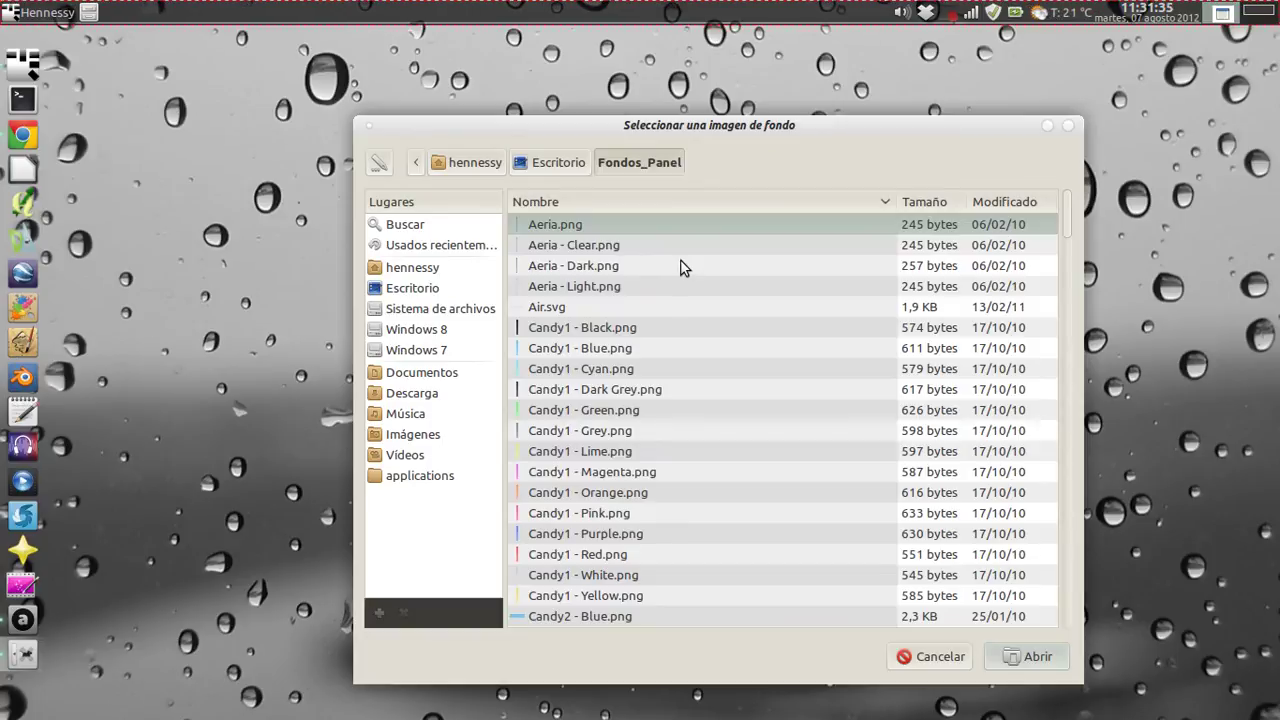
Look through the images in Fondos_Panel and apply Candy3 - Black.png as Panel 1's background
{"action": "scroll", "coordinate": [680, 320], "scroll_direction": "down", "scroll_amount": 15}
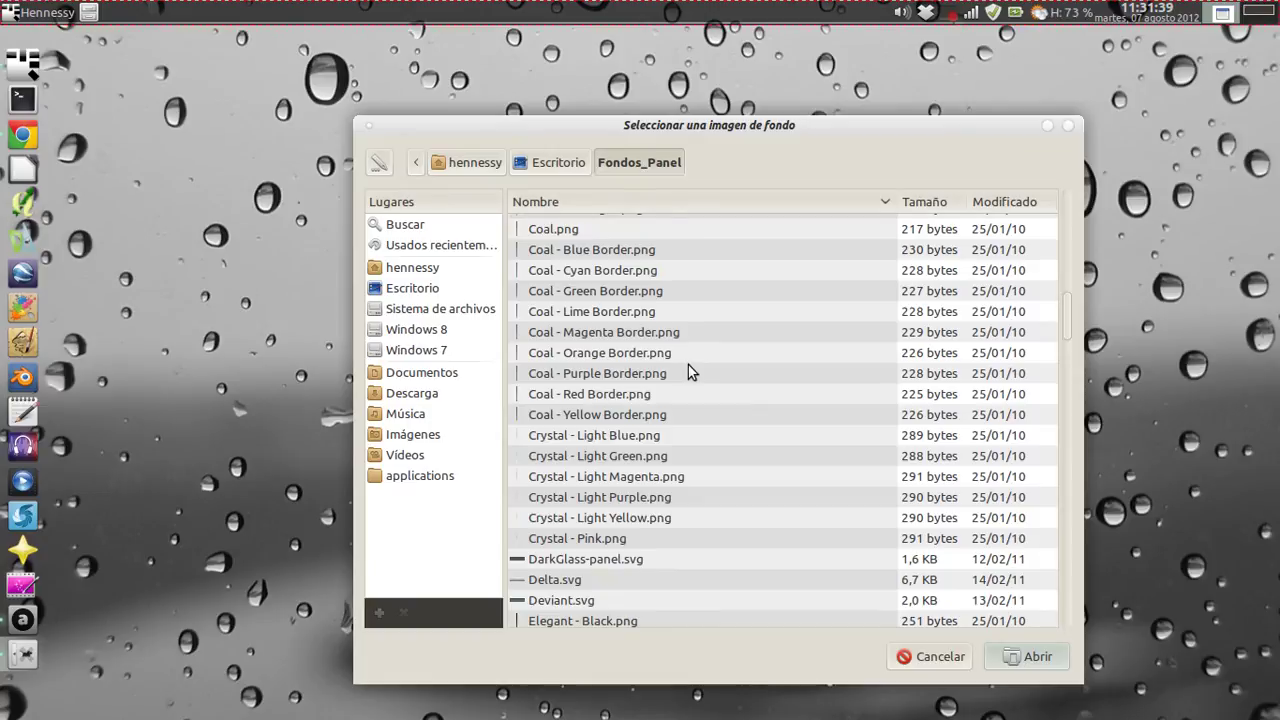
{"action": "scroll", "coordinate": [688, 368], "scroll_direction": "up", "scroll_amount": 4}
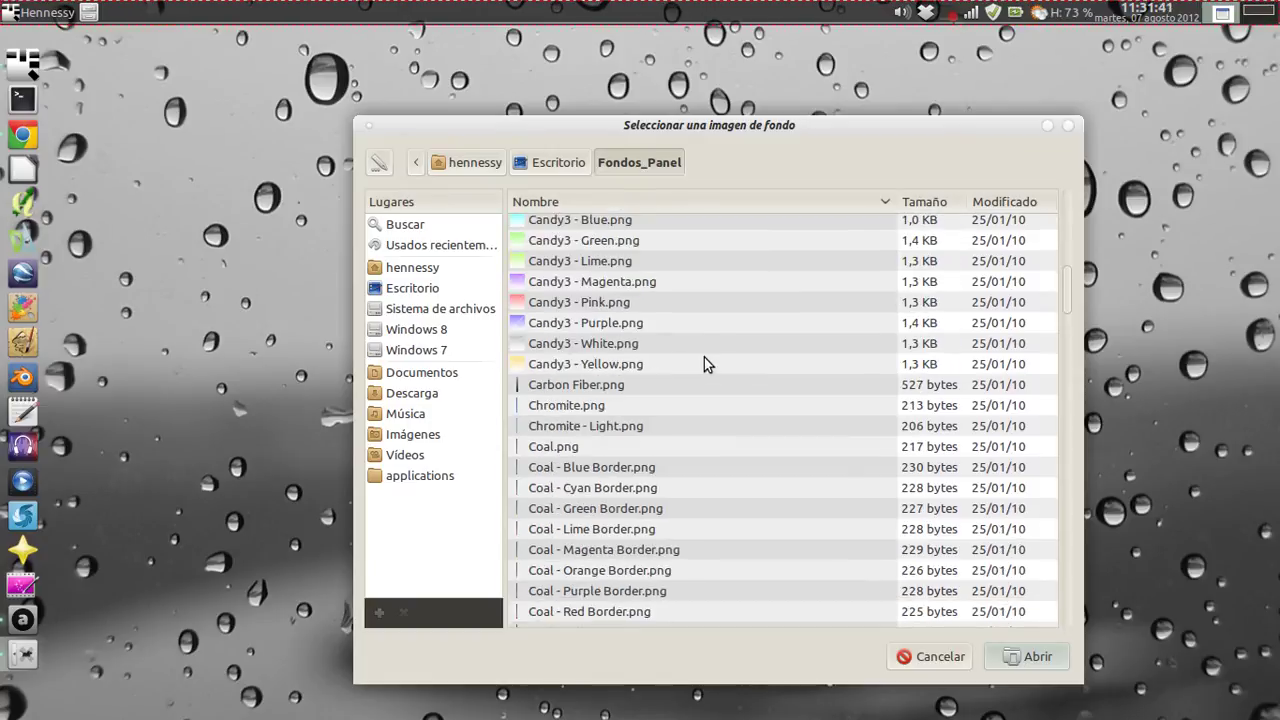
{"action": "scroll", "coordinate": [704, 364], "scroll_direction": "down", "scroll_amount": 3}
{"action": "scroll", "coordinate": [730, 368], "scroll_direction": "up", "scroll_amount": 4}
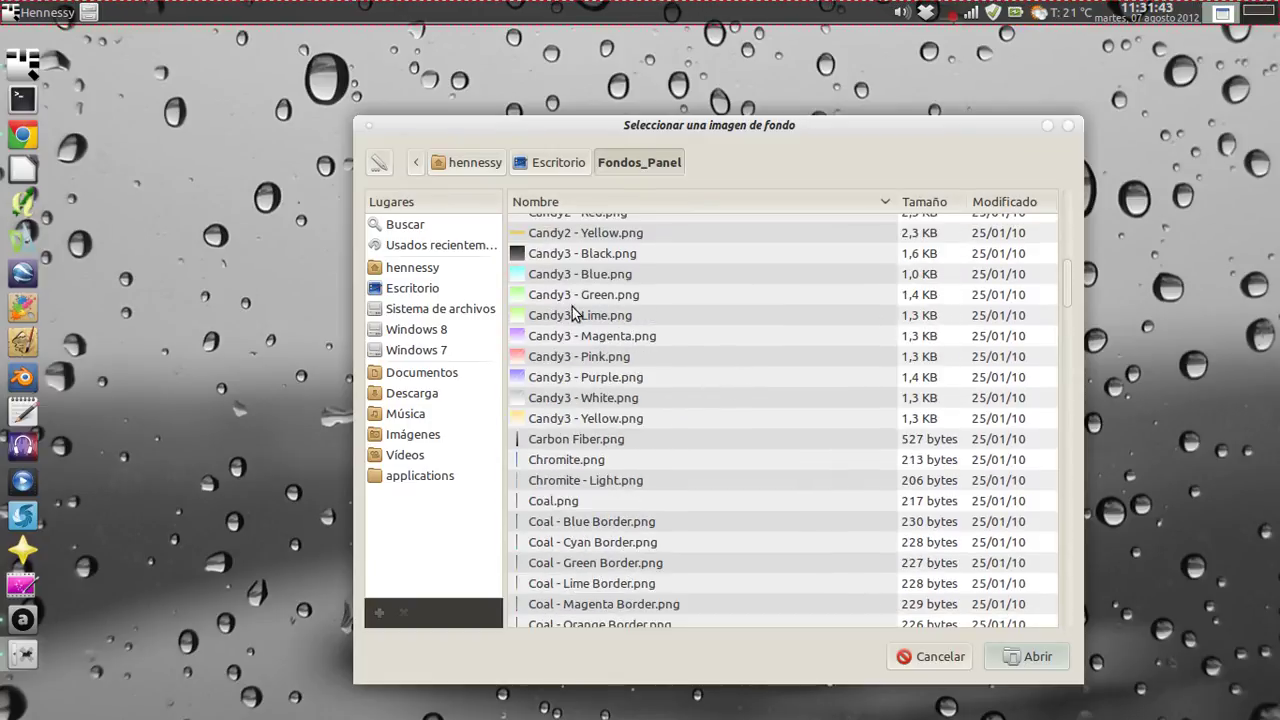
{"action": "left_click", "coordinate": [612, 256]}
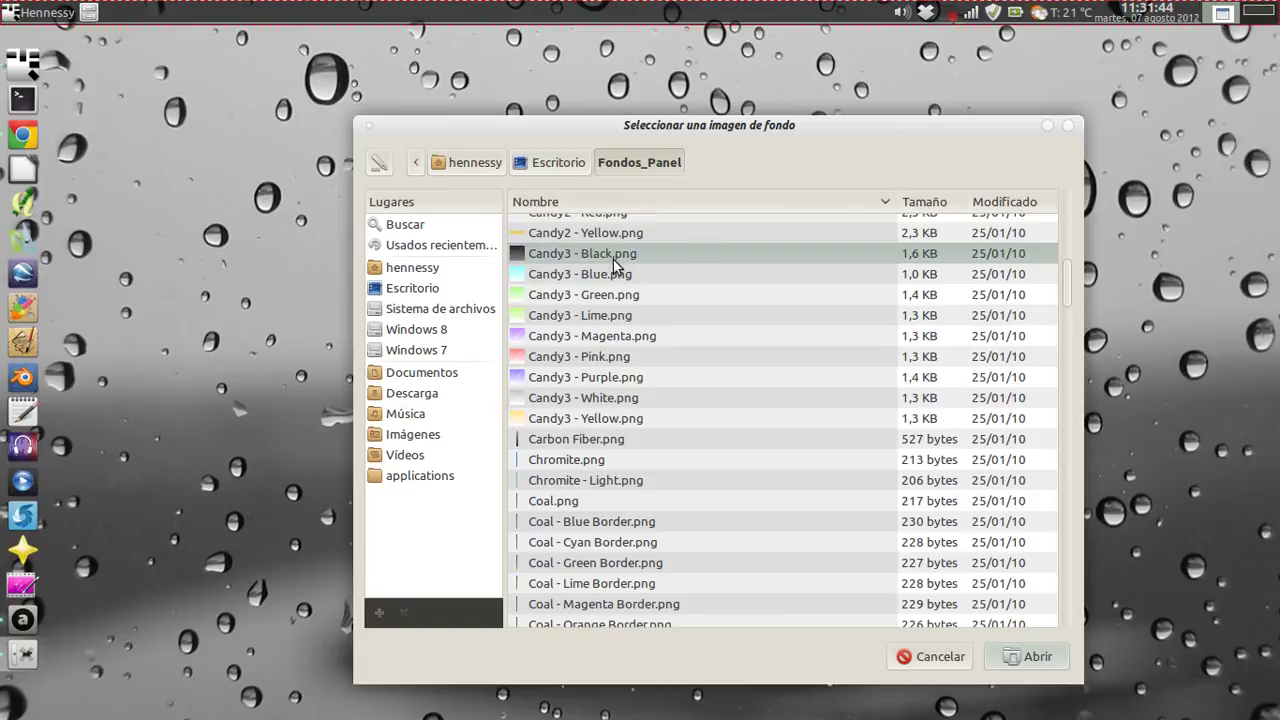
{"action": "left_click", "coordinate": [1025, 656]}
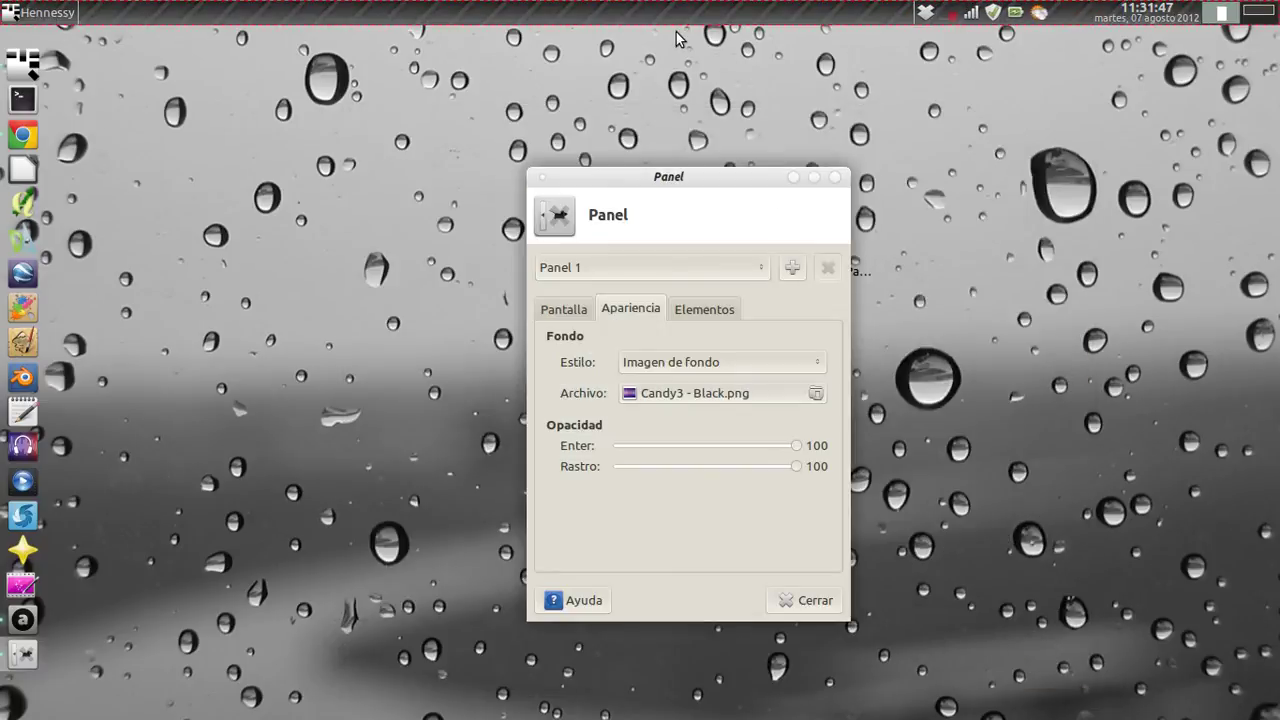
Replace Panel 1's background image with Glass - Coloured2 Blue.png from the Fondos_Panel folder
{"action": "left_click", "coordinate": [749, 397]}
{"action": "scroll", "coordinate": [756, 405], "scroll_direction": "down", "scroll_amount": 5}
{"action": "scroll", "coordinate": [757, 410], "scroll_direction": "down", "scroll_amount": 7}
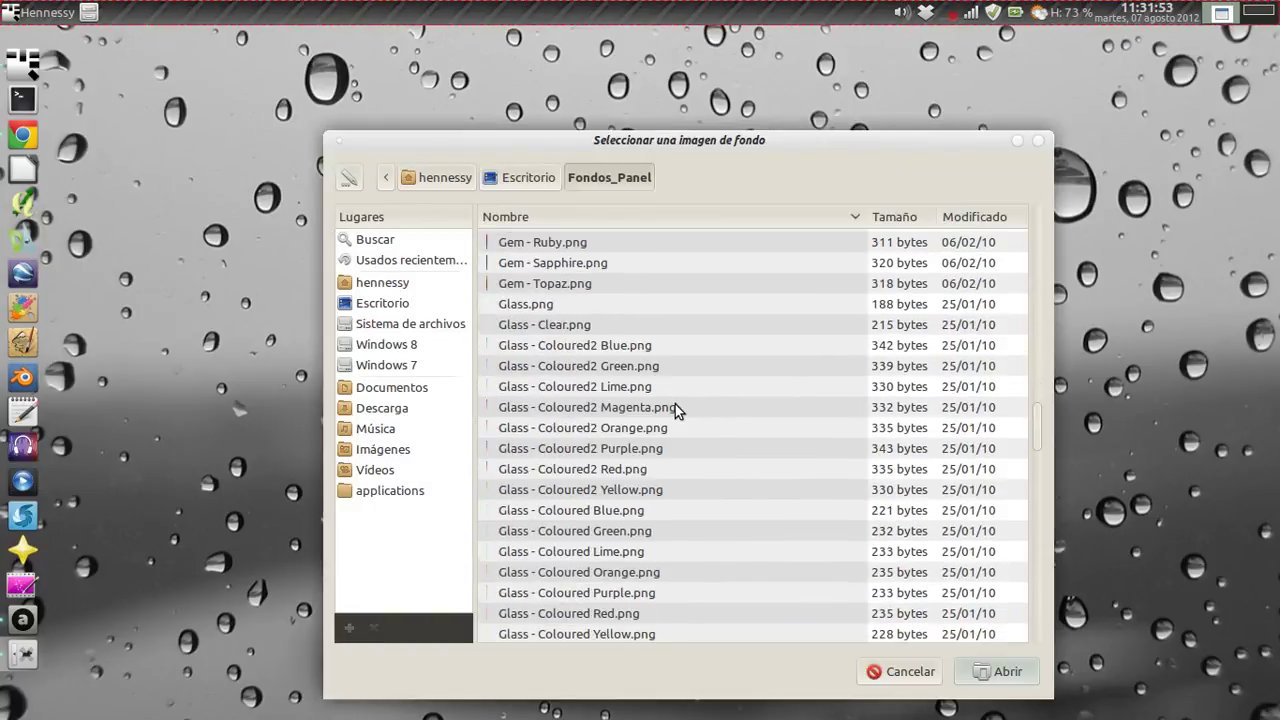
{"action": "left_click", "coordinate": [657, 347]}
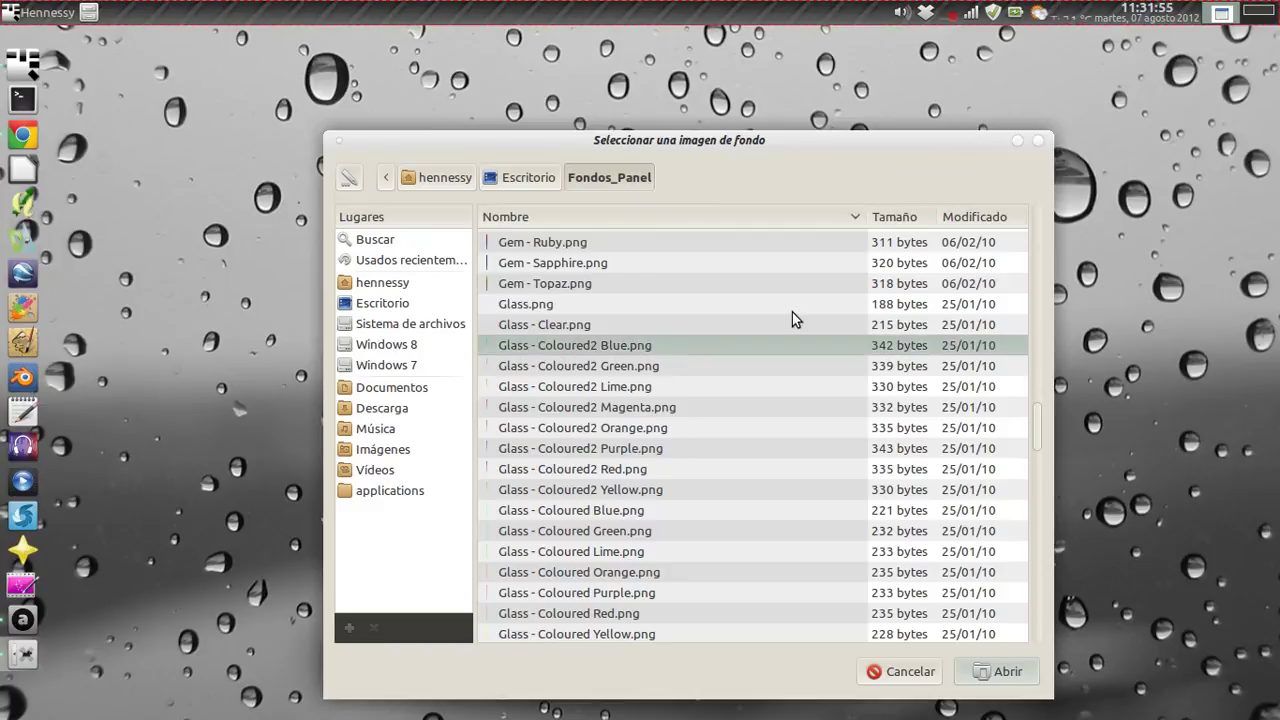
{"action": "left_click", "coordinate": [1000, 679]}
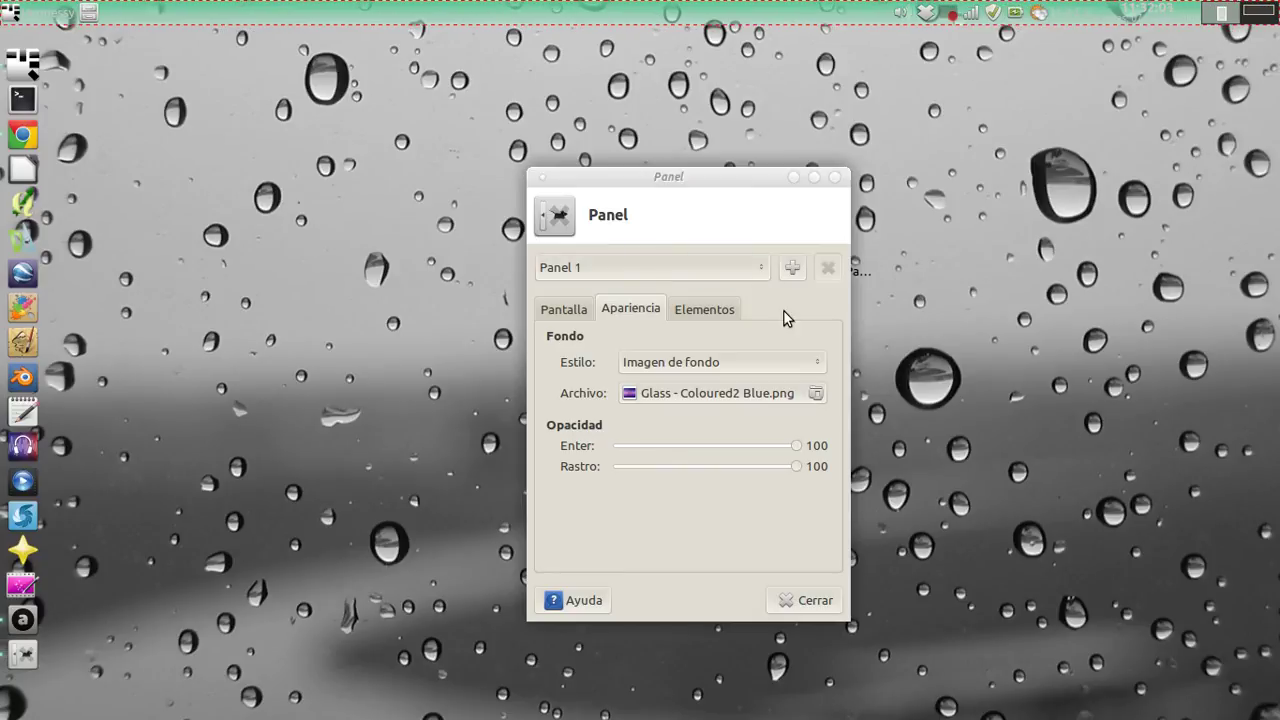
Change Panel 1's background image to Glass - Dots.png from the Fondos_Panel folder
{"action": "left_click", "coordinate": [769, 395]}
{"action": "scroll", "coordinate": [769, 403], "scroll_direction": "down", "scroll_amount": 10}
{"action": "scroll", "coordinate": [730, 428], "scroll_direction": "up", "scroll_amount": 3}
{"action": "scroll", "coordinate": [700, 432], "scroll_direction": "up", "scroll_amount": 1}
{"action": "scroll", "coordinate": [688, 428], "scroll_direction": "up", "scroll_amount": 2}
{"action": "left_click", "coordinate": [618, 378]}
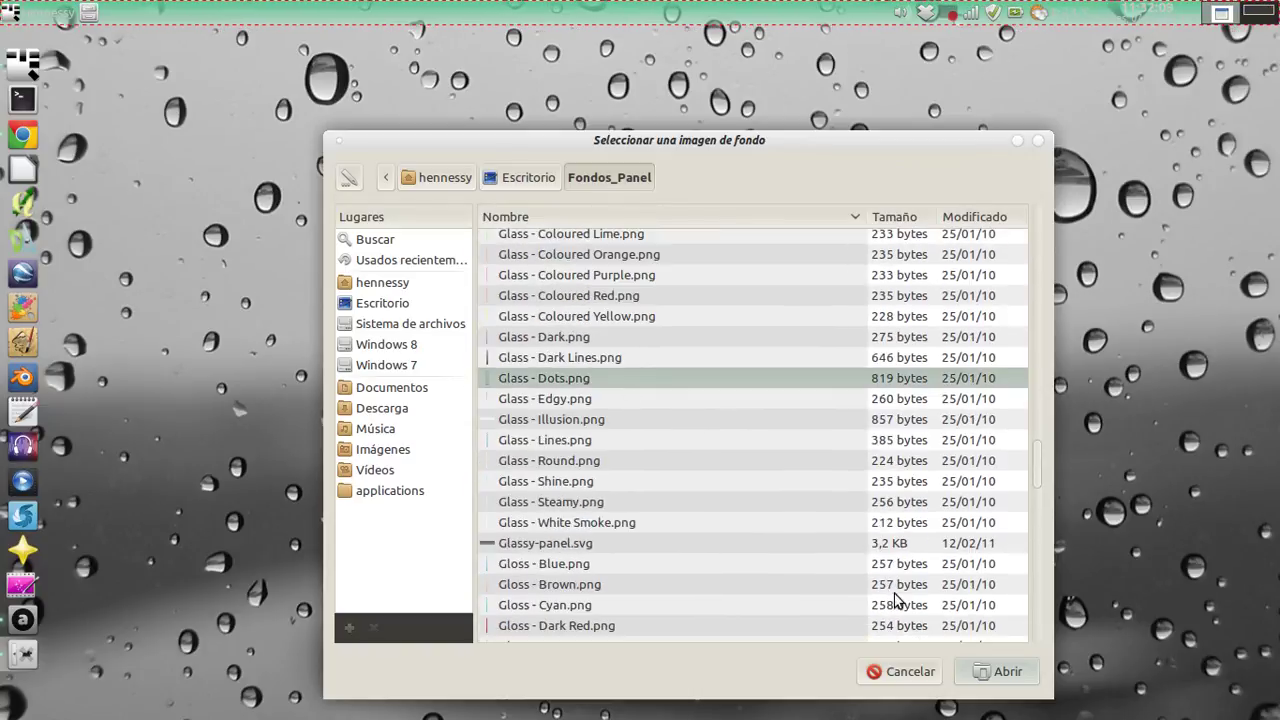
{"action": "left_click", "coordinate": [1008, 672]}
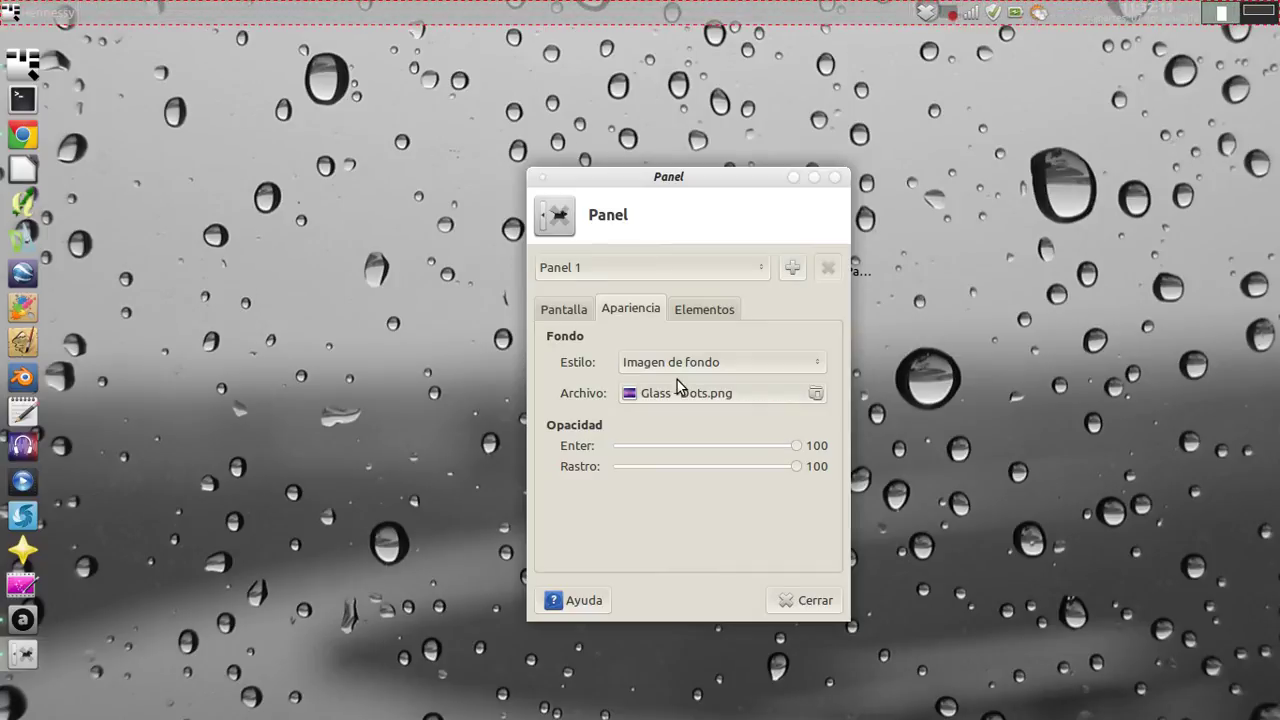
Apply Grass.png from the Fondos_Panel folder as Panel 1's background image
{"action": "left_click", "coordinate": [737, 398]}
{"action": "scroll", "coordinate": [736, 399], "scroll_direction": "down", "scroll_amount": 5}
{"action": "left_click", "coordinate": [526, 282]}
{"action": "left_click", "coordinate": [995, 671]}
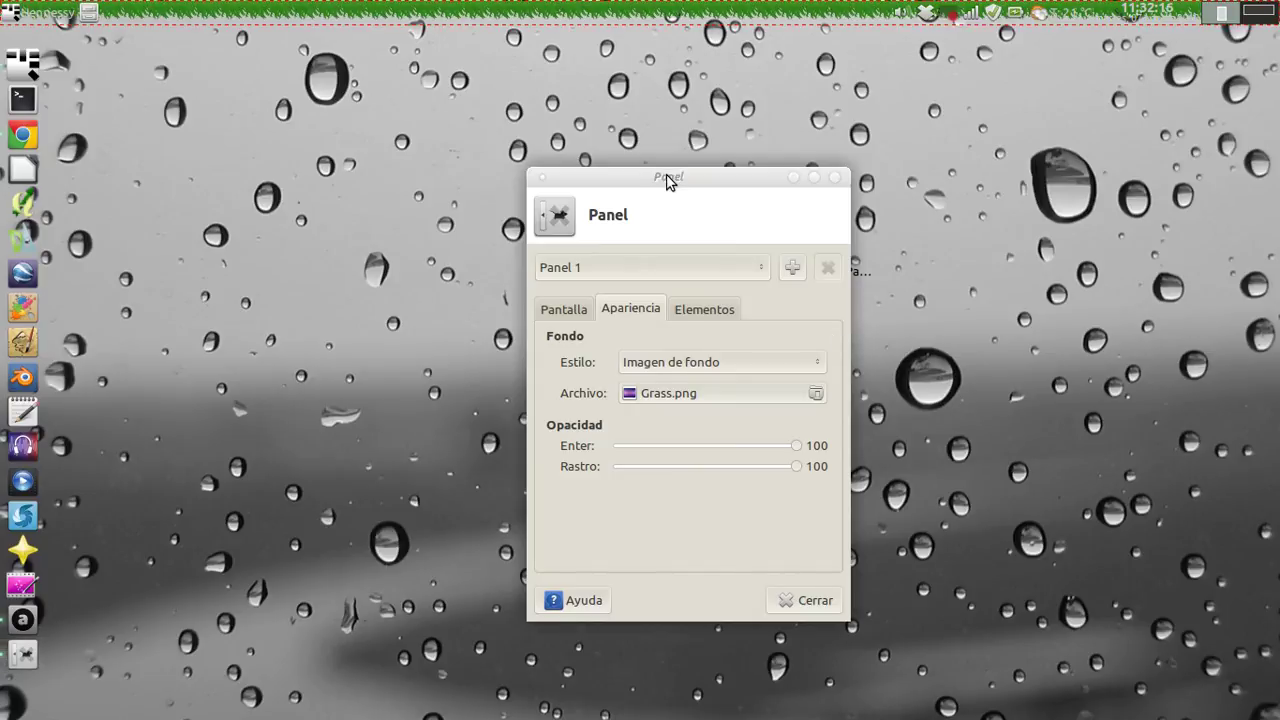
Move the Panel window slightly aside and set Plasm - Dark Grey.png as Panel 1's background image
{"action": "left_click_drag", "start_coordinate": [669, 180], "coordinate": [618, 191]}
{"action": "left_click", "coordinate": [703, 410]}
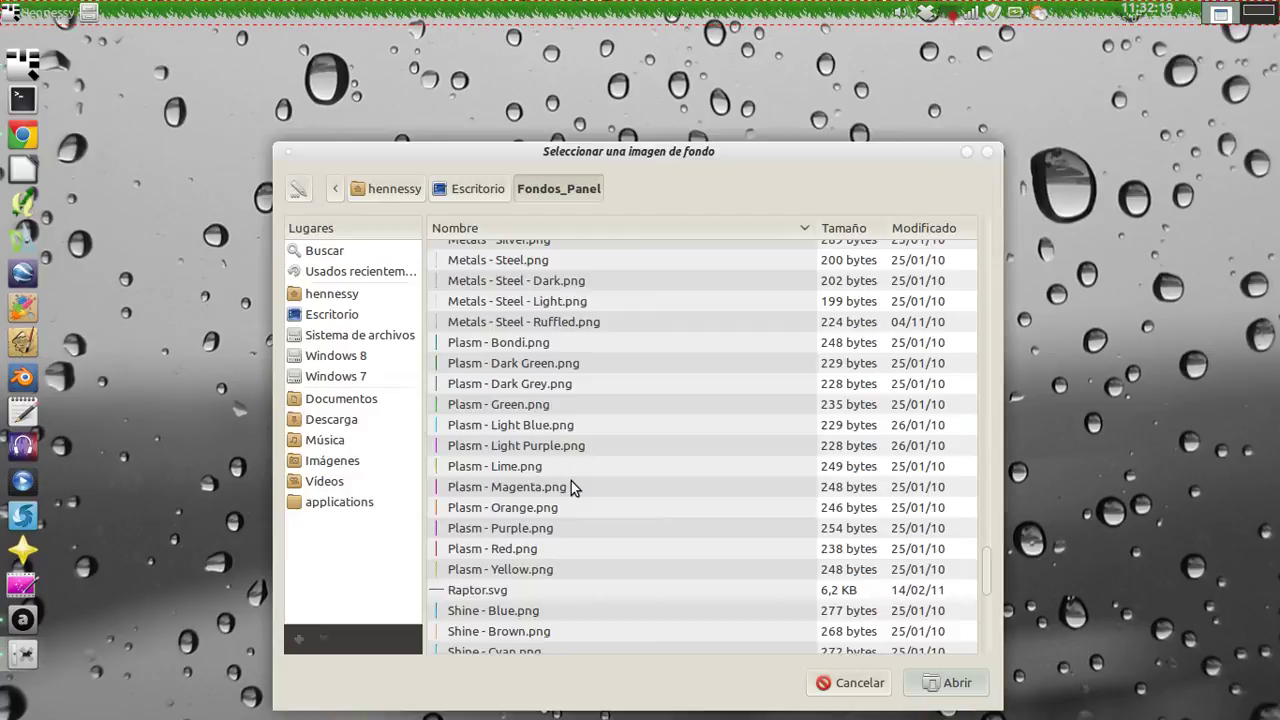
{"action": "left_click", "coordinate": [615, 384]}
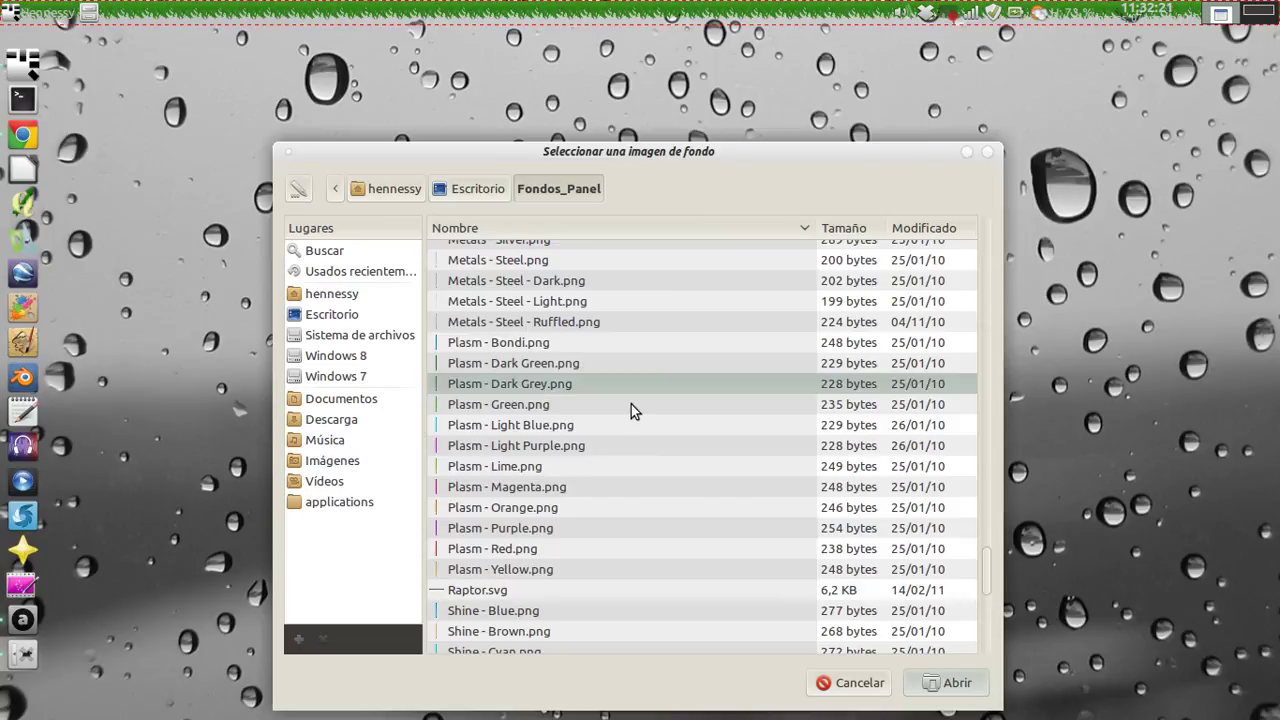
{"action": "left_click", "coordinate": [955, 685]}
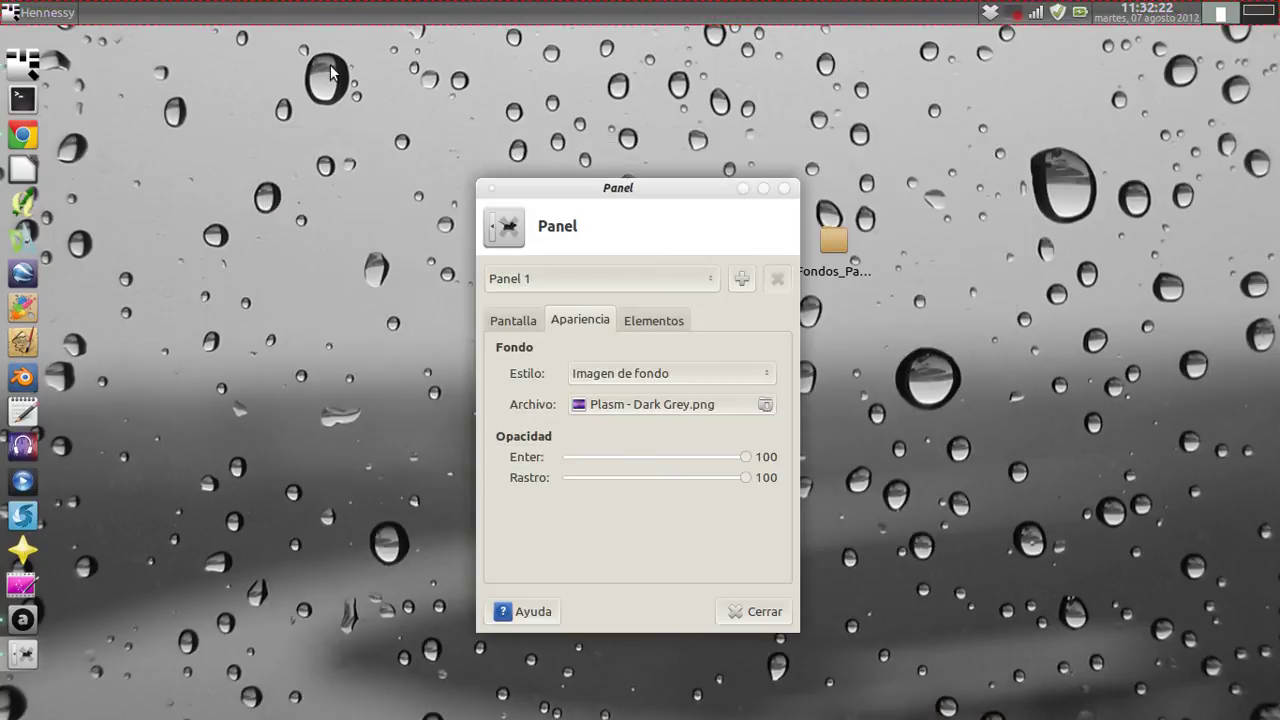
Set TECH.svg from Fondos_Panel as Panel 1's background image and close the Panel settings
{"action": "left_click", "coordinate": [745, 407]}
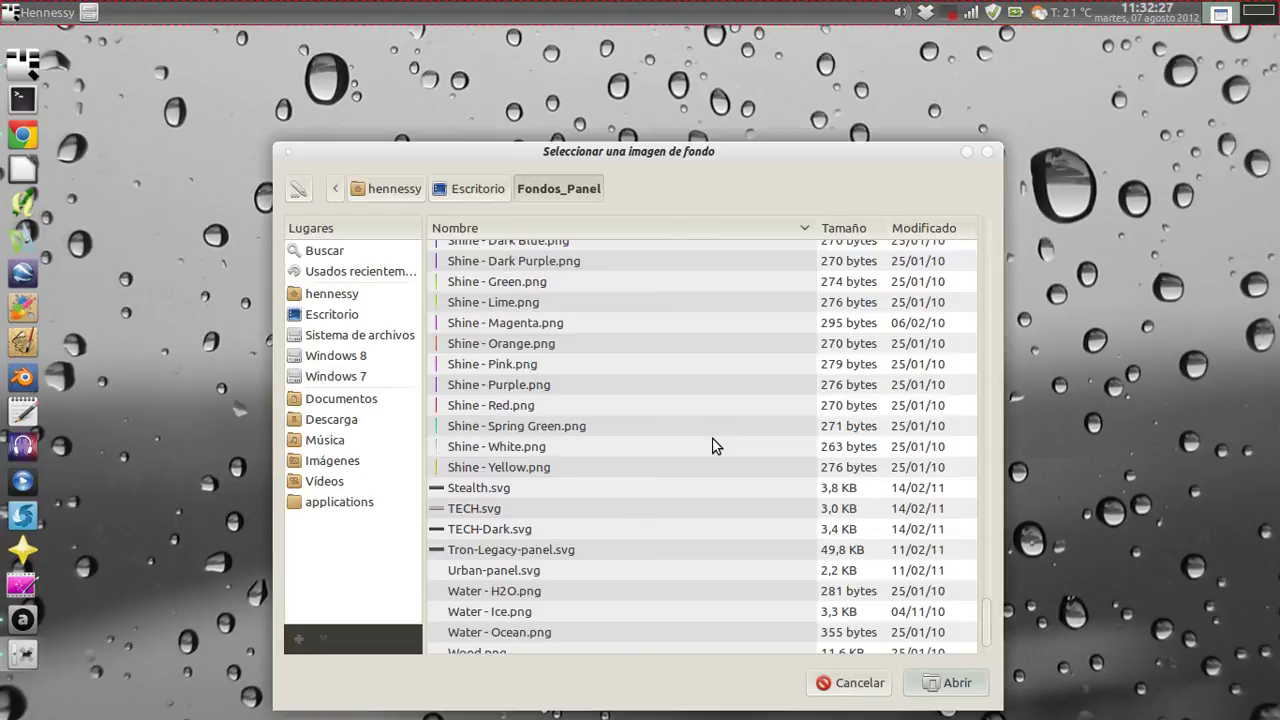
{"action": "scroll", "coordinate": [715, 446], "scroll_direction": "down", "scroll_amount": 1}
{"action": "left_click", "coordinate": [569, 460]}
{"action": "left_click", "coordinate": [975, 688]}
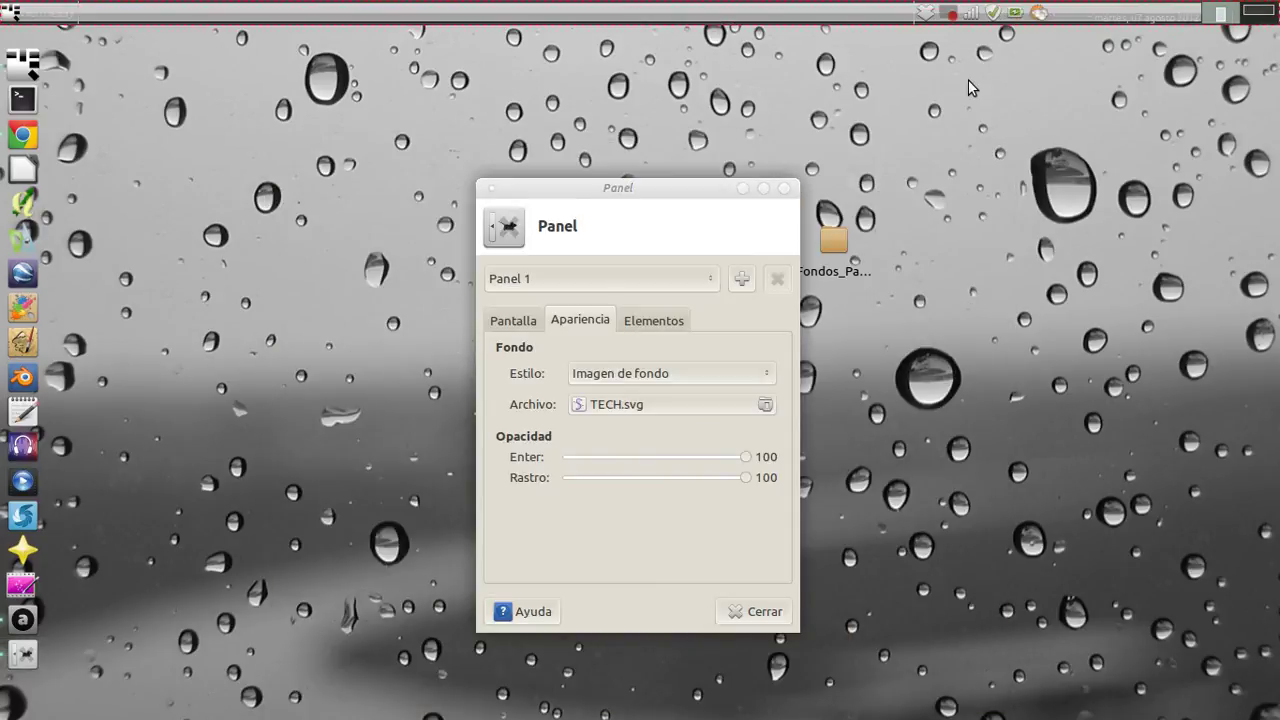
{"action": "left_click", "coordinate": [758, 610]}
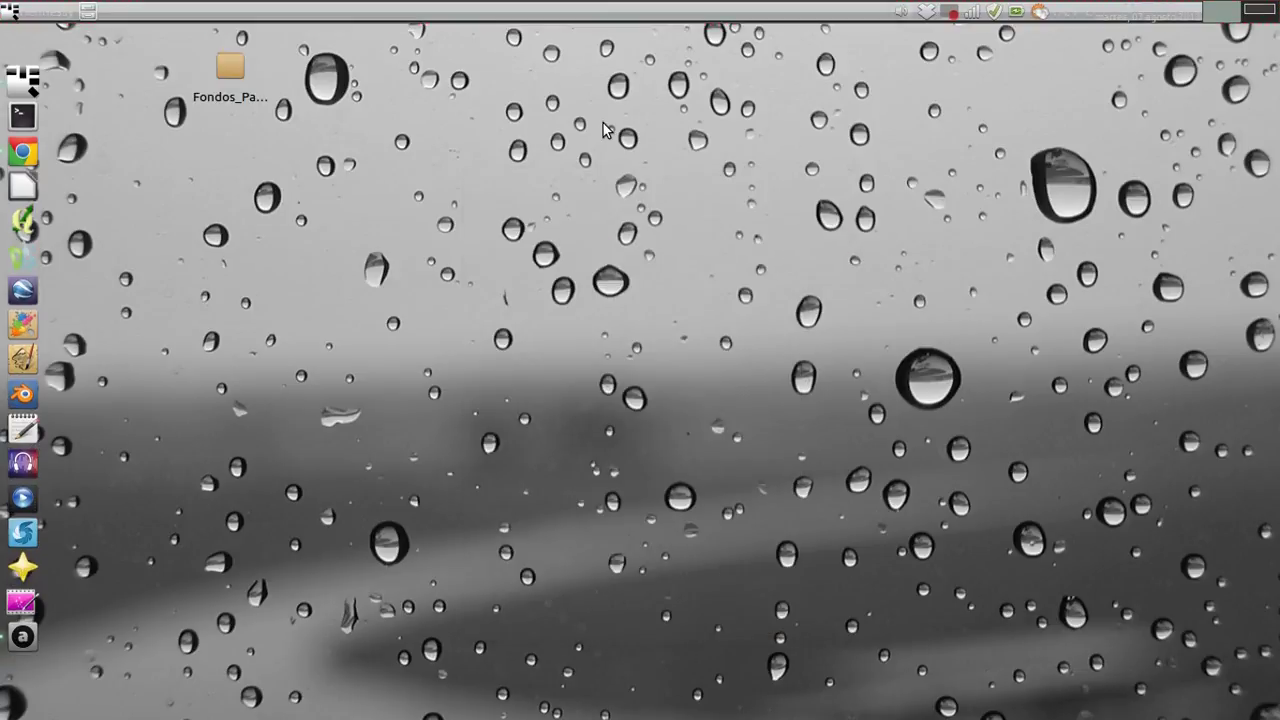
Switch to the second workspace and view the ubuntrickslinux YouTube channel in the browser
{"action": "left_click", "coordinate": [1257, 14]}
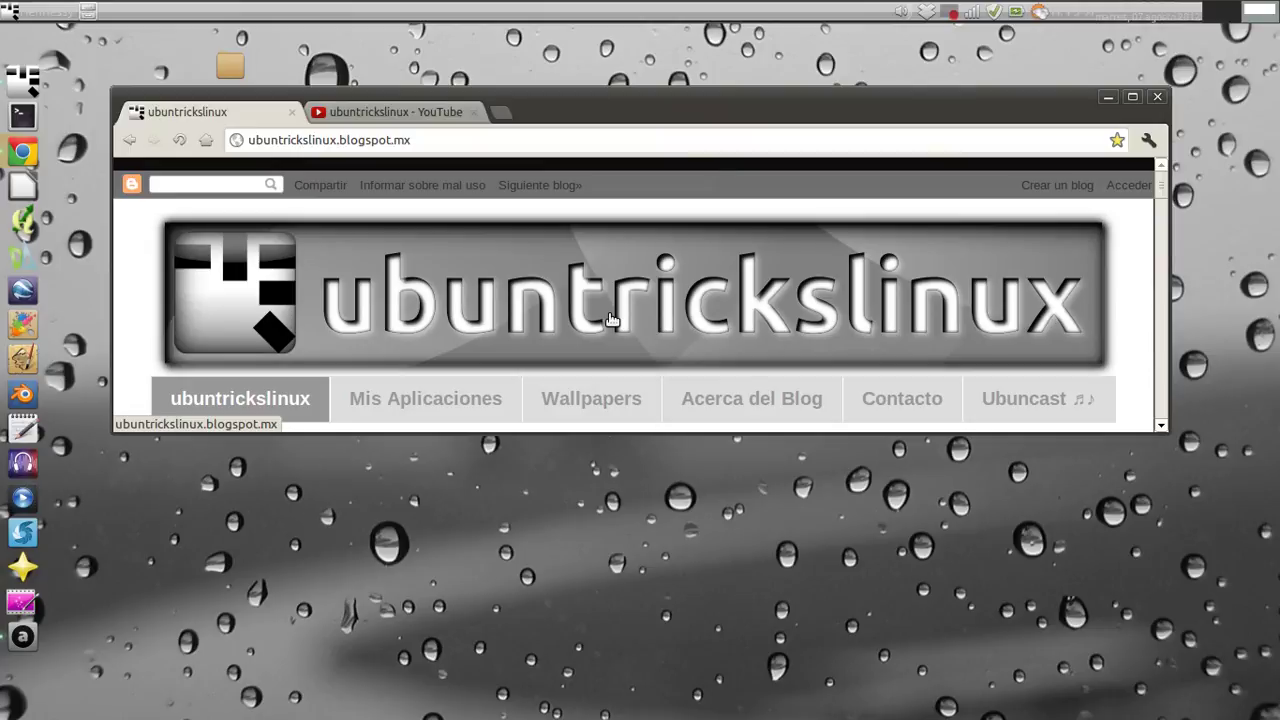
{"action": "left_click", "coordinate": [394, 112]}
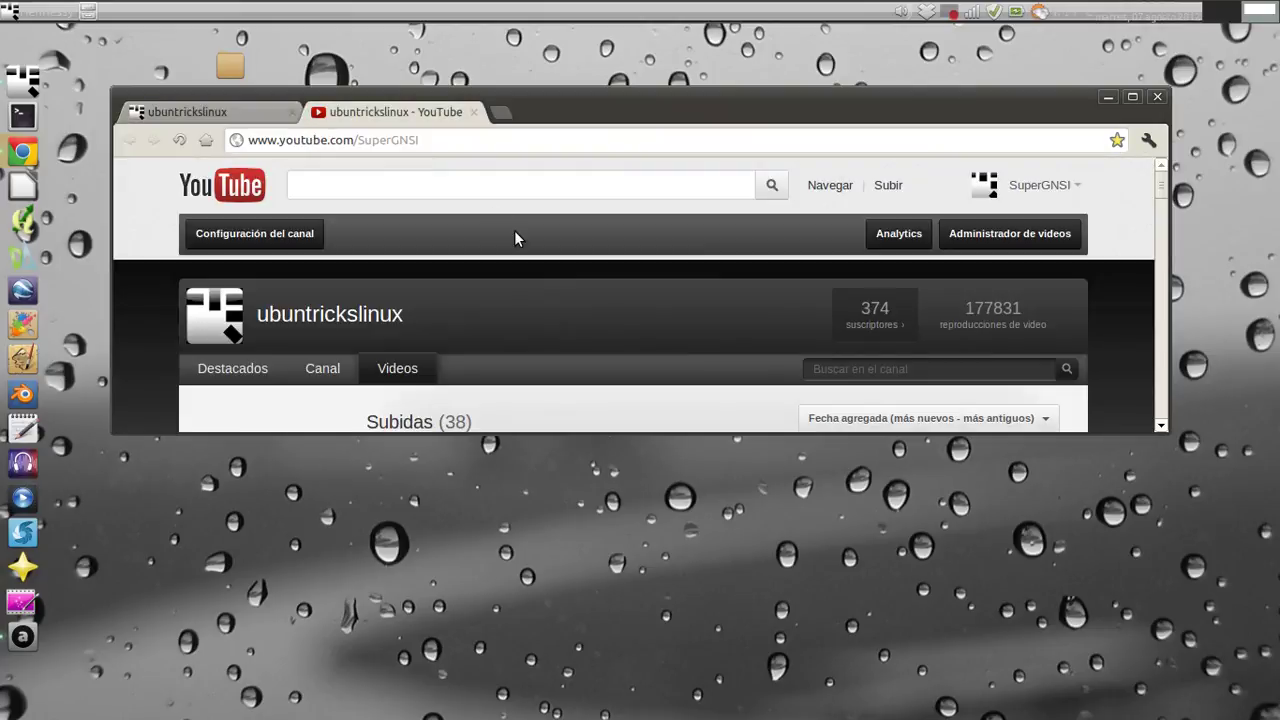
Reopen the panel preferences and bring up the Apariencia settings of Panel 1
{"action": "right_click", "coordinate": [642, 12]}
{"action": "mouse_move", "coordinate": [683, 137]}
{"action": "left_click", "coordinate": [845, 158]}
{"action": "left_click", "coordinate": [590, 277]}
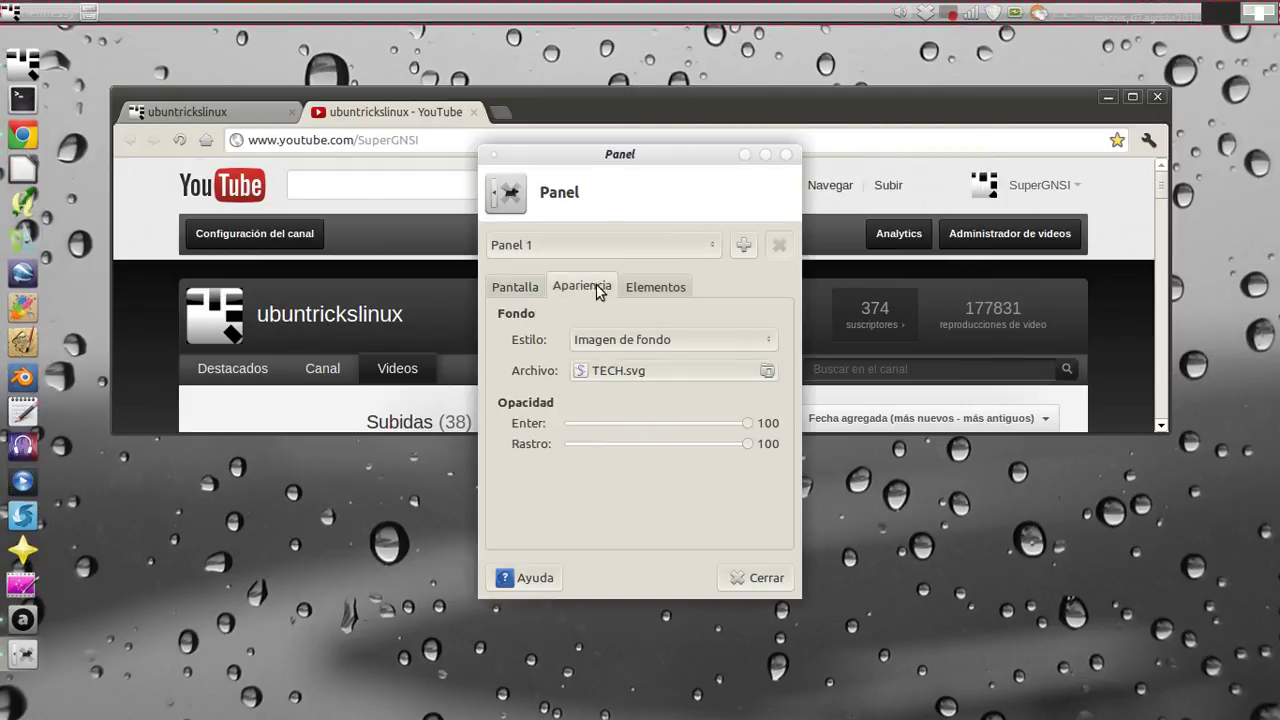
Apply Water - Ocean.png from Fondos_Panel as Panel 1's background image and close the Panel settings
{"action": "left_click", "coordinate": [691, 369]}
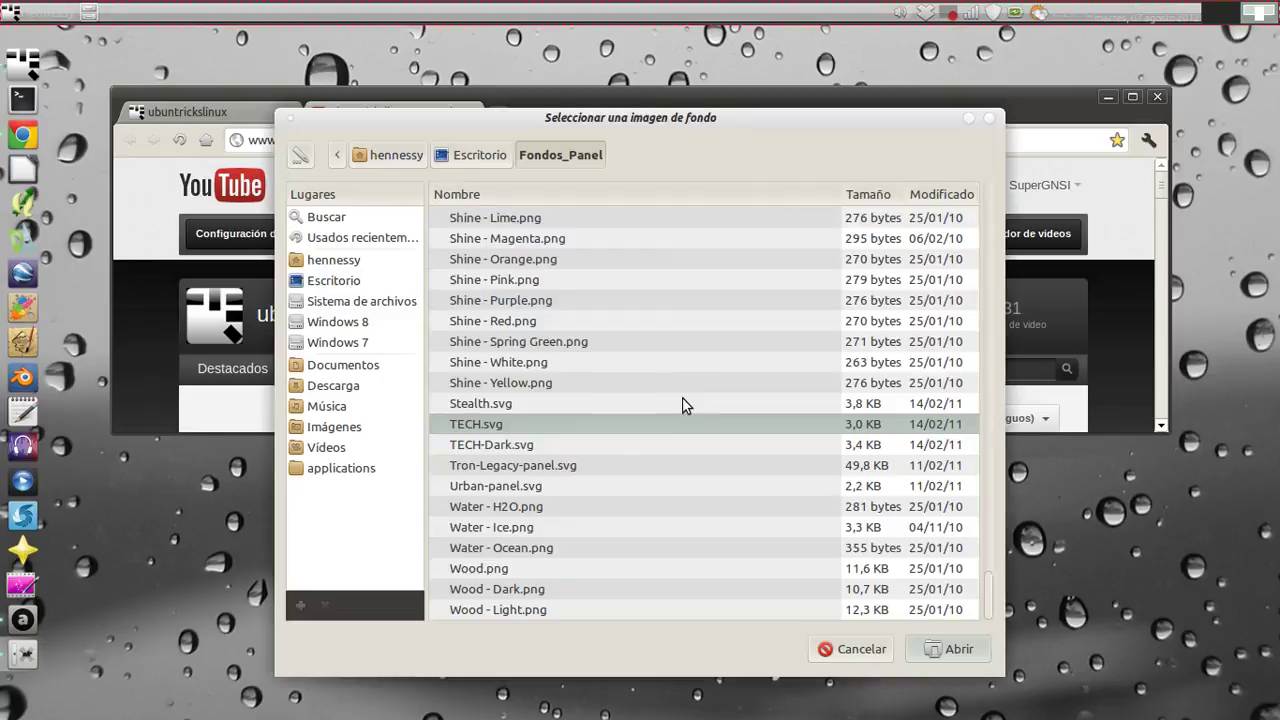
{"action": "left_click", "coordinate": [584, 462]}
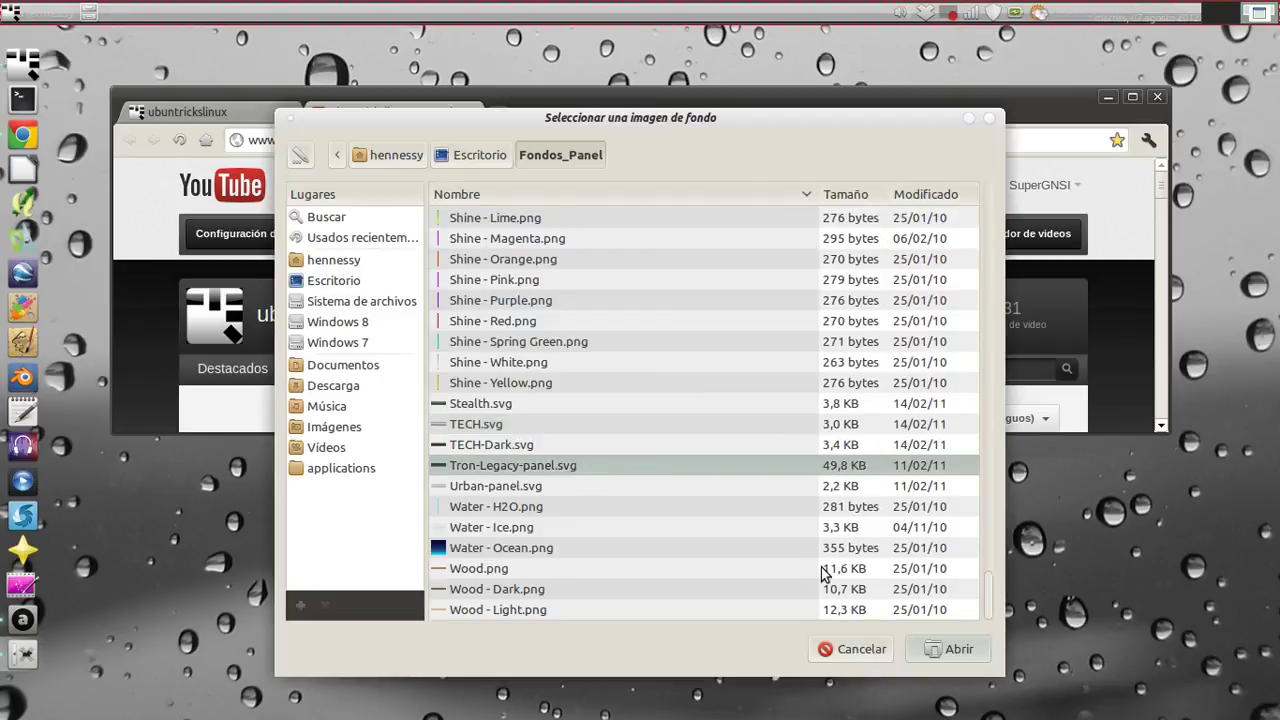
{"action": "left_click", "coordinate": [570, 487]}
{"action": "left_click", "coordinate": [563, 548]}
{"action": "left_click", "coordinate": [946, 649]}
{"action": "left_click", "coordinate": [754, 578]}
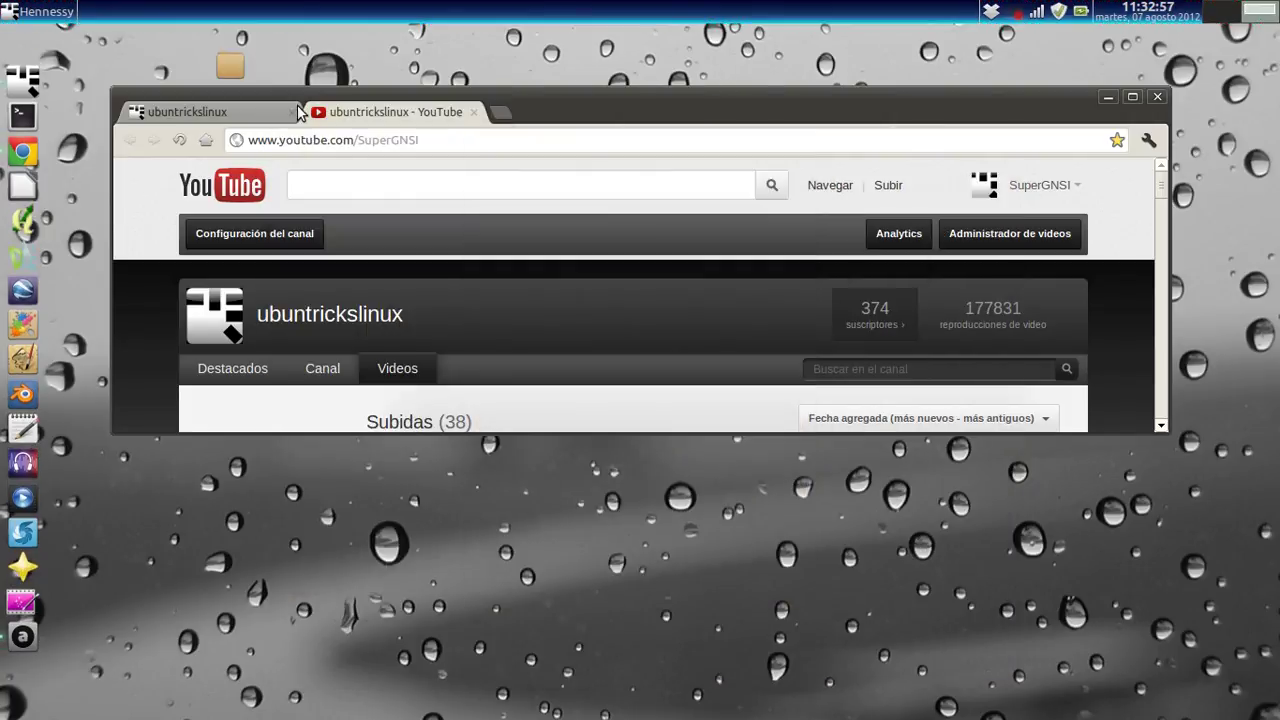
Bring up the ubuntrickslinux blog page in the browser
{"action": "left_click", "coordinate": [210, 116]}
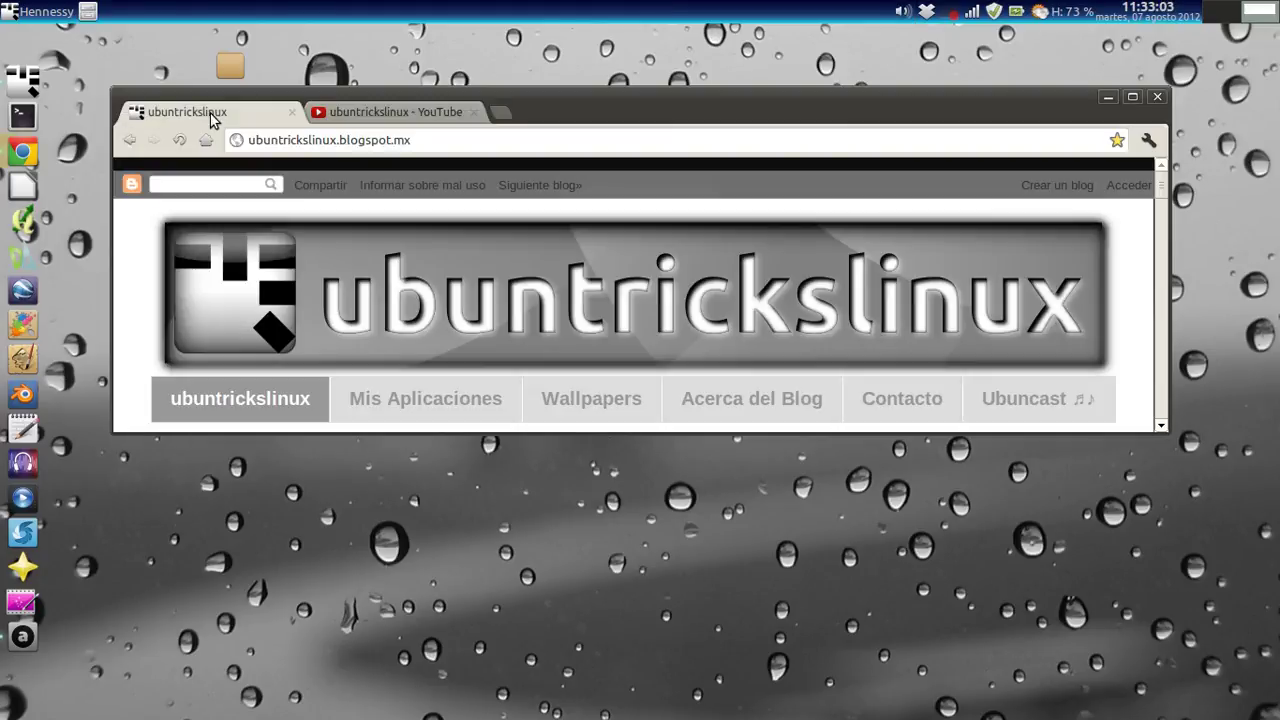